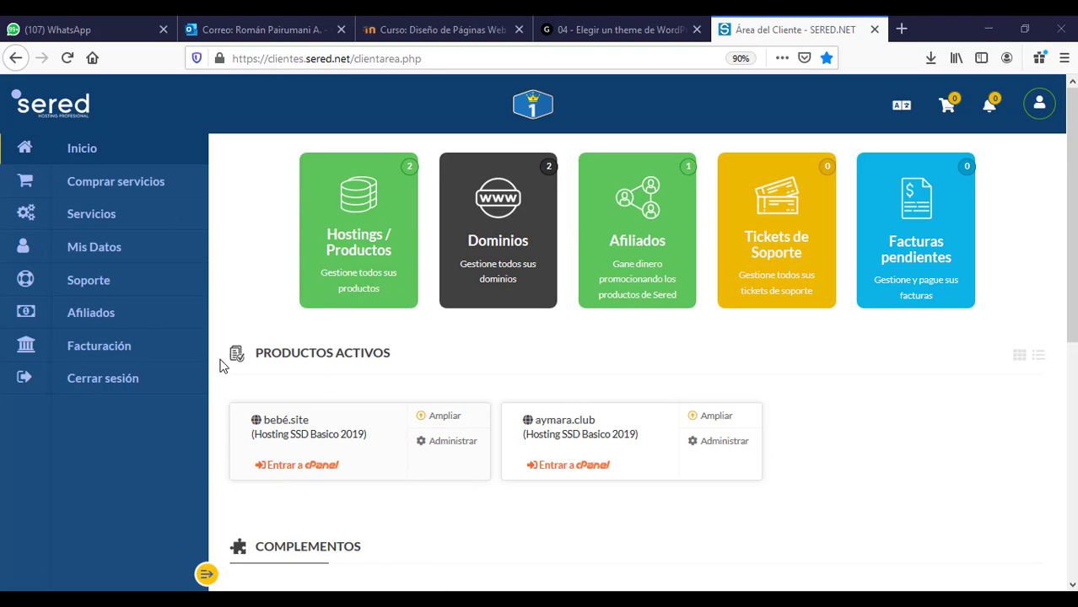
Step: Open the cPanel of the bebé.site hosting account and review its general information and usage statistics
left_click(292, 469)
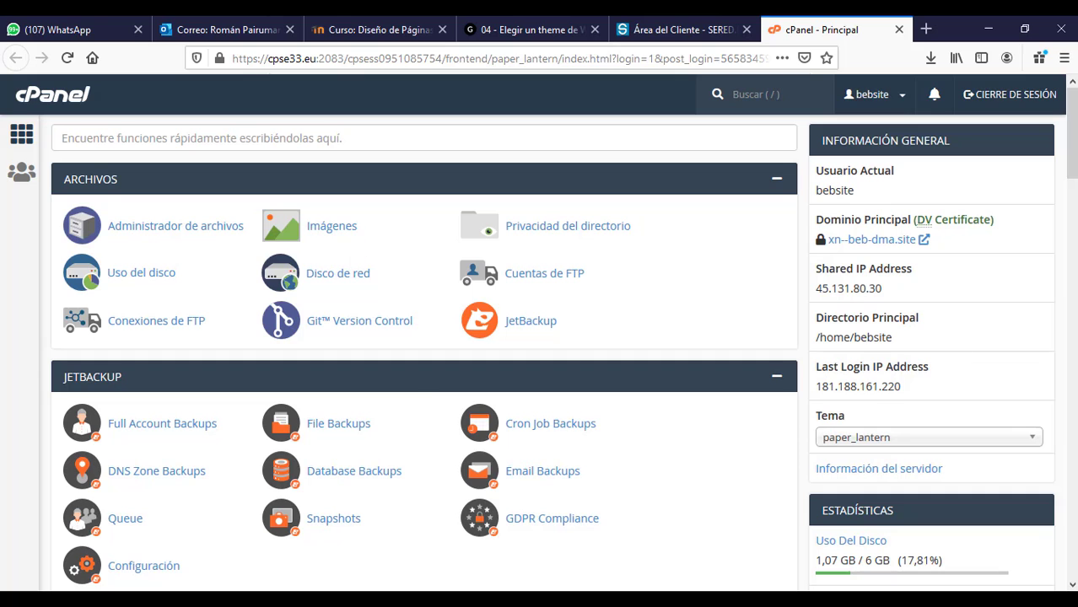
left_click_drag(1072, 145, 1073, 199)
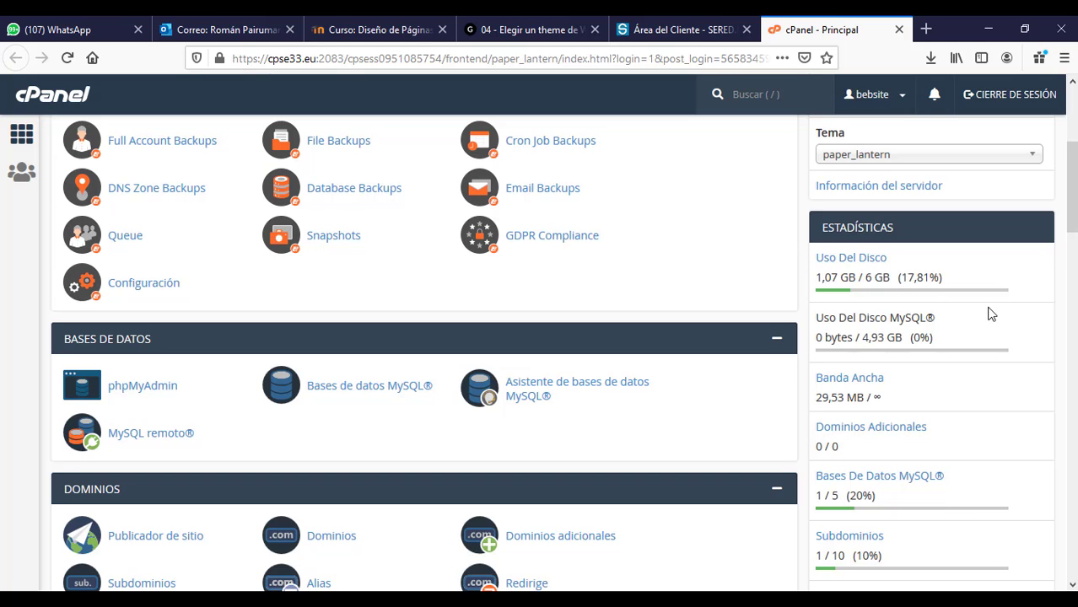
left_click_drag(1071, 194, 1072, 244)
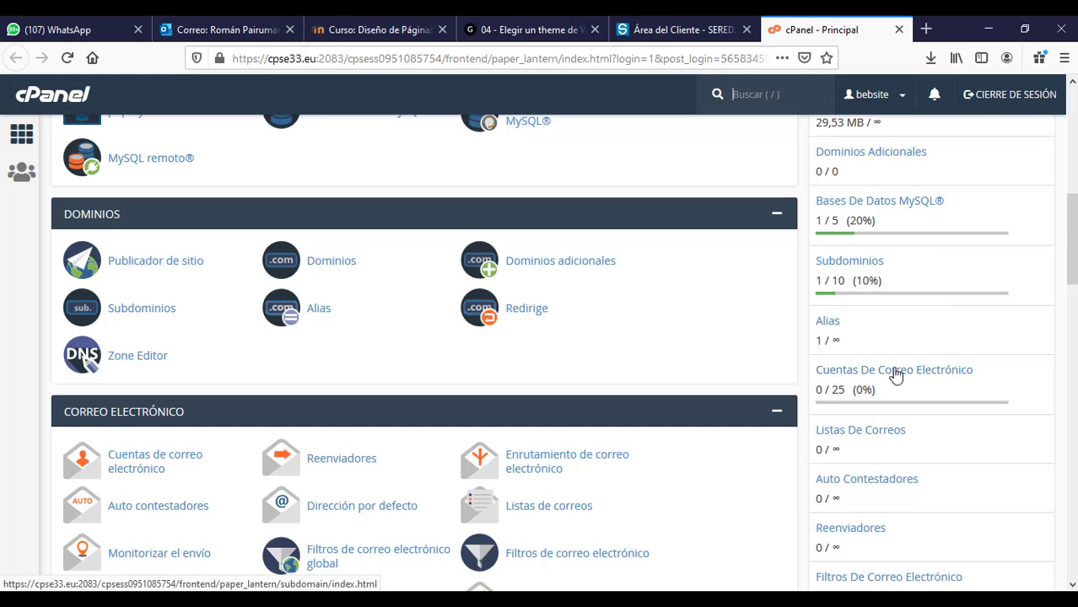
scroll(88, 360, "up", 8)
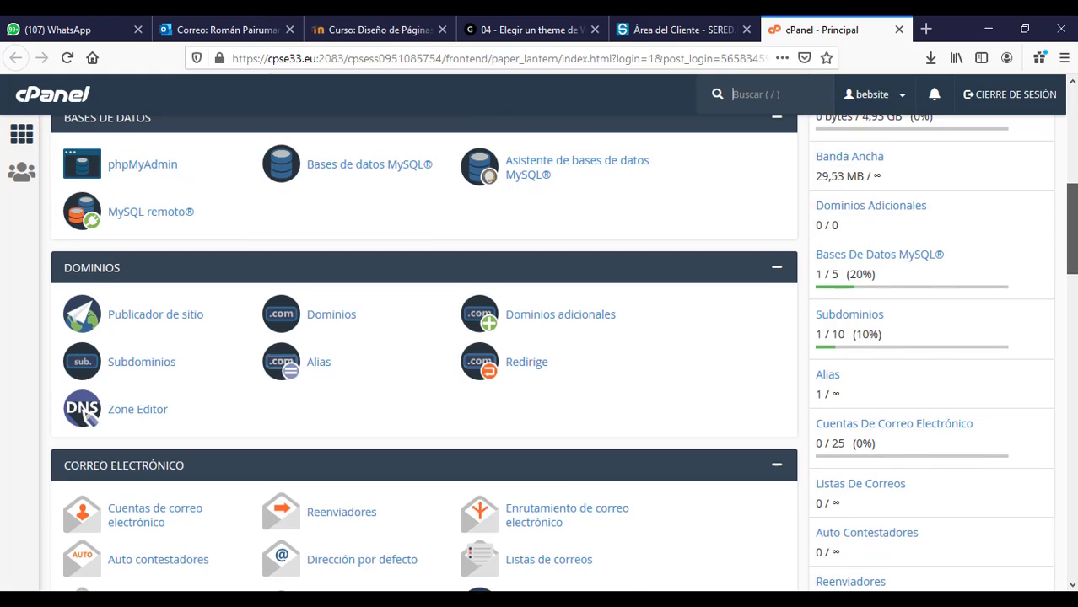
scroll(425, 338, "up", 2)
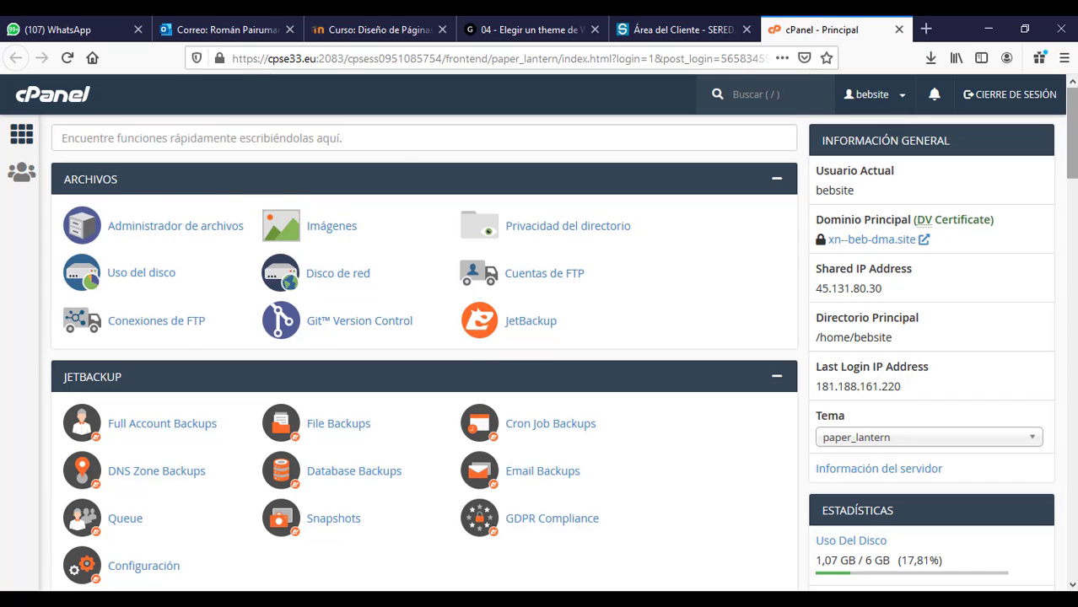
Step: Look over the JetBackup and Bases de datos sections and open the Subdominios page
scroll(564, 340, "down", 3)
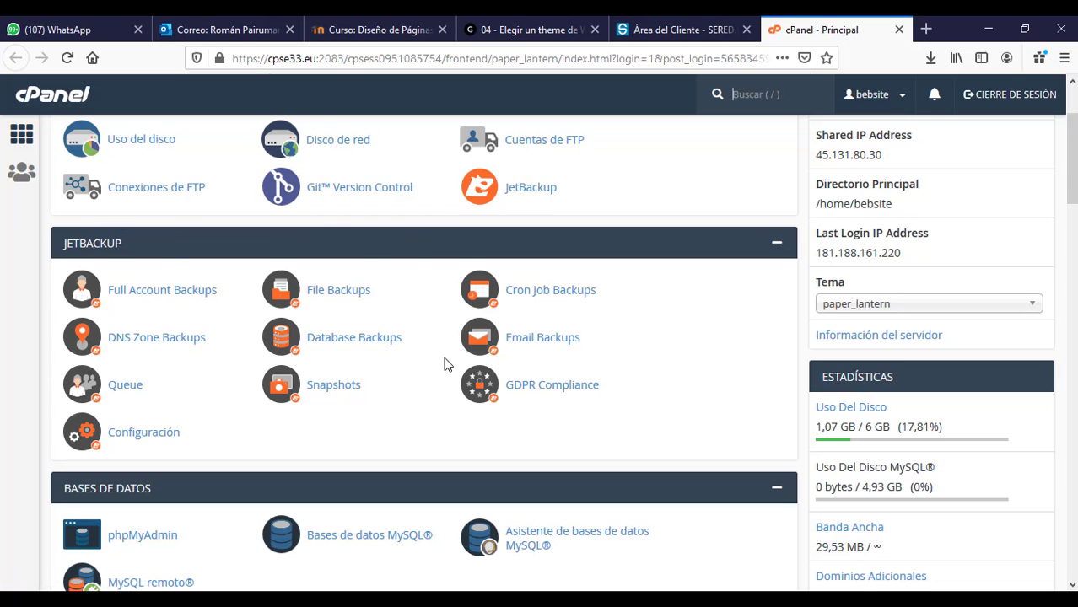
scroll(563, 353, "down", 4)
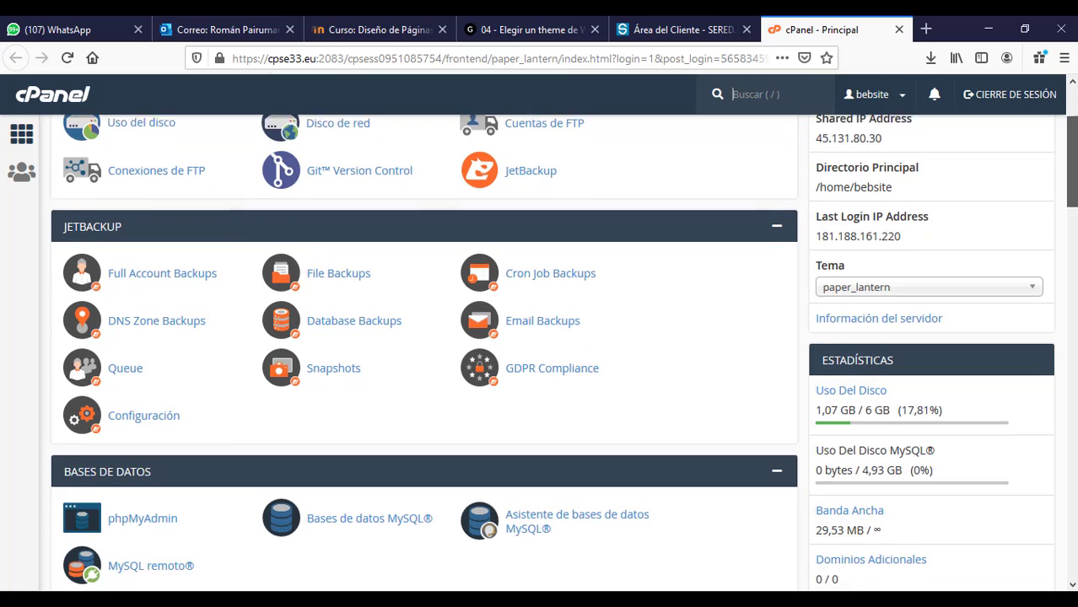
scroll(815, 206, "down", 2)
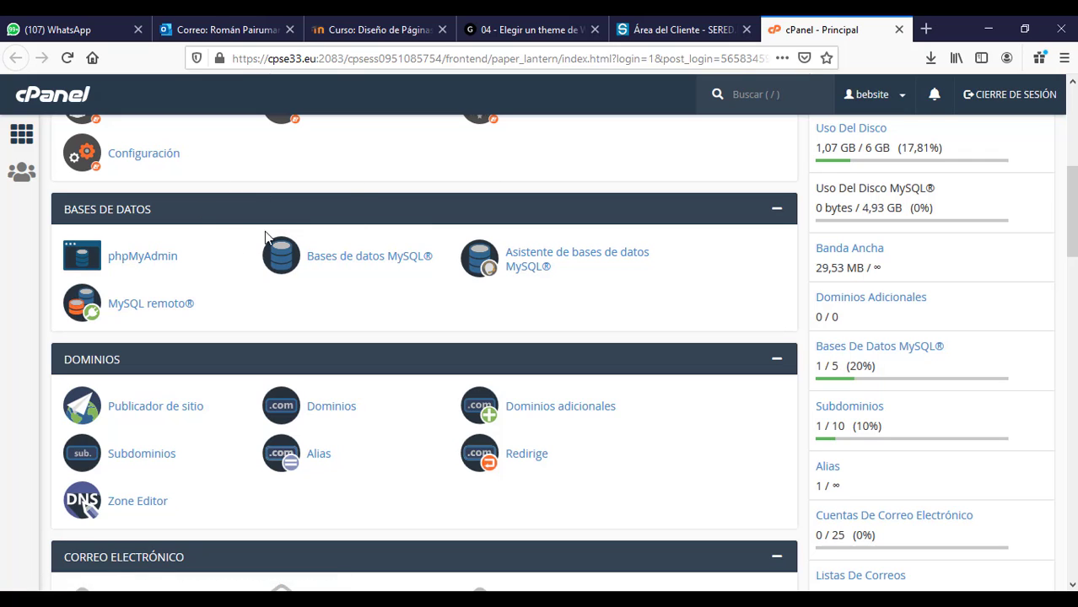
scroll(424, 241, "down", 2)
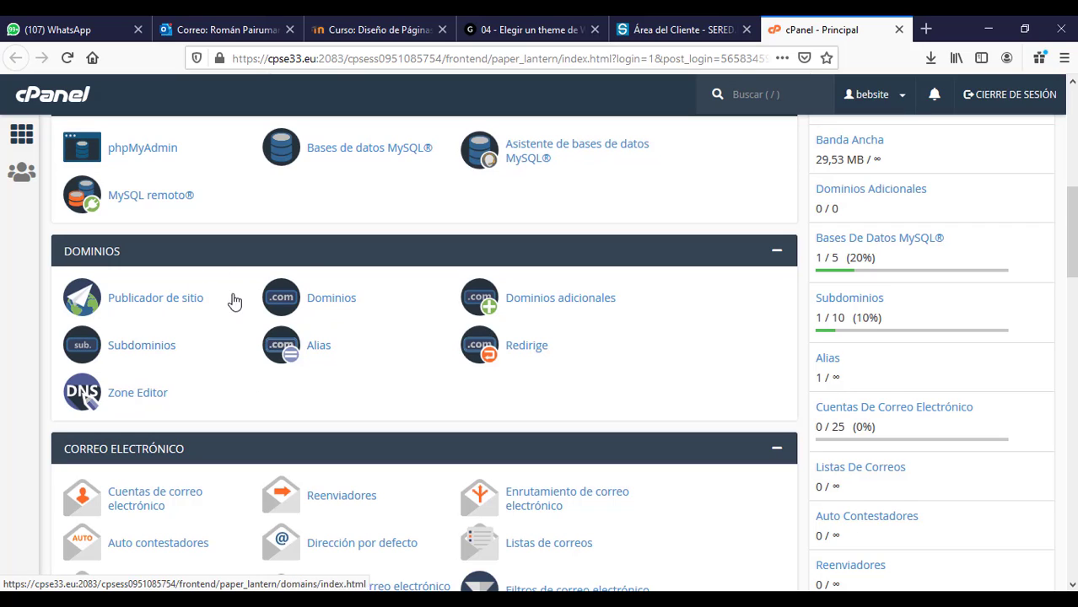
left_click(131, 352)
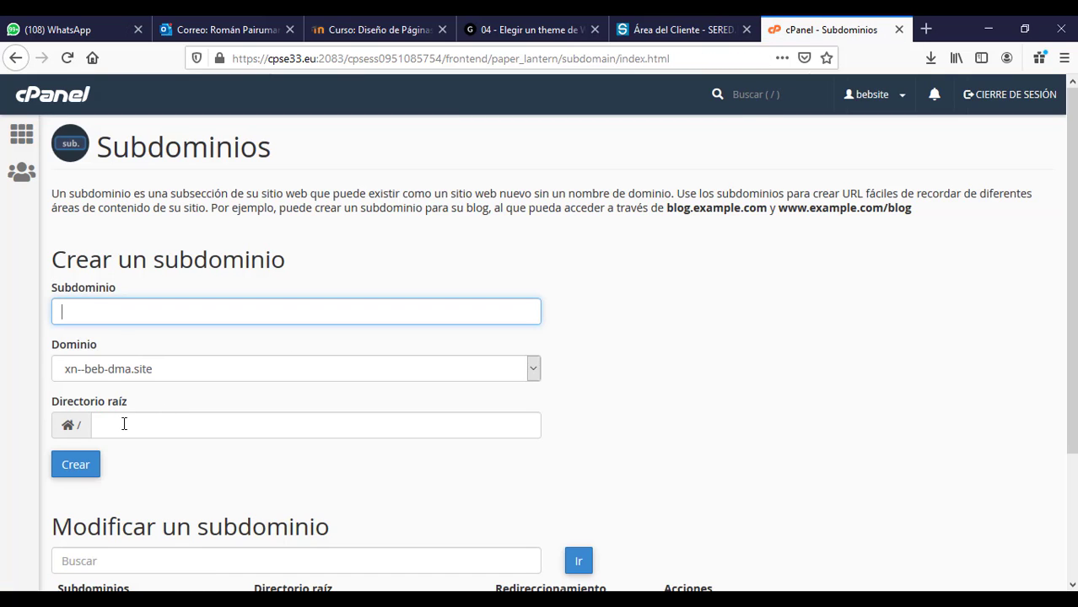
Step: Create a subdomain named with the owner's surname under xn--beb-dma.site, keeping the suggested root directory
left_click(100, 318)
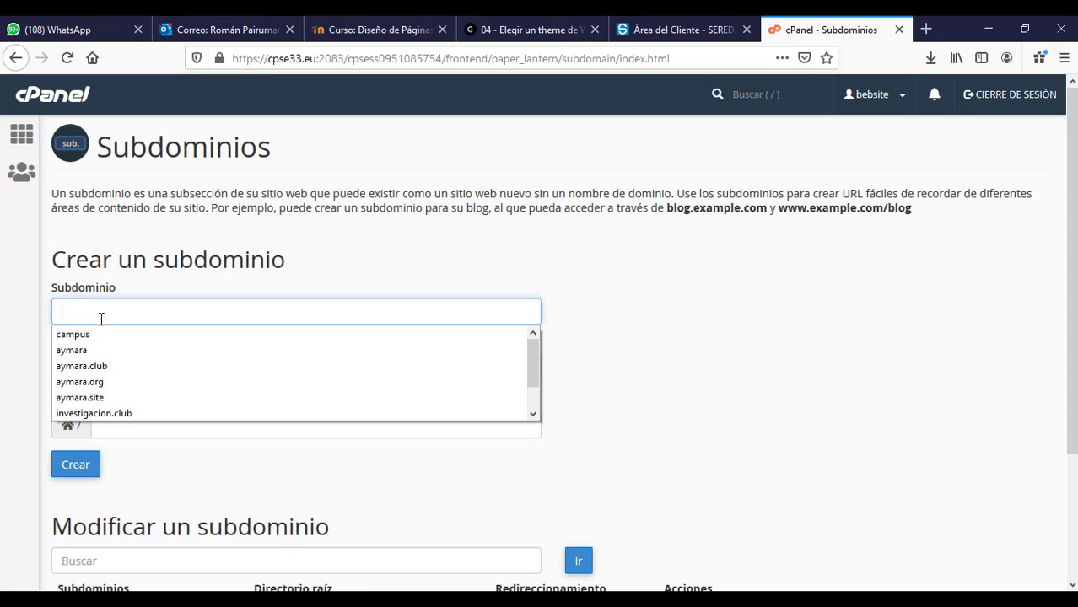
type("pairumani")
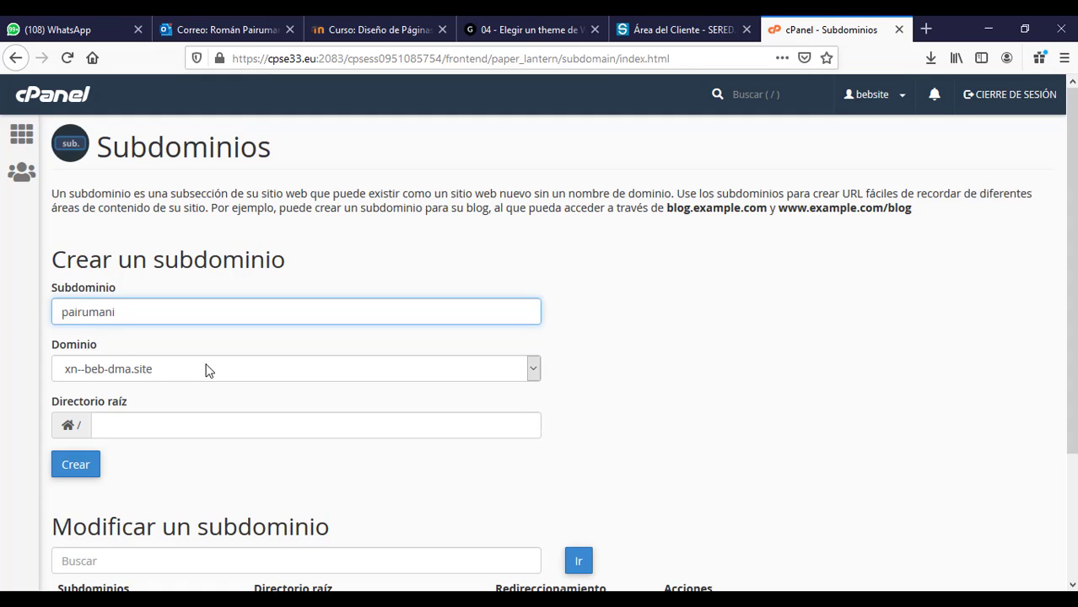
left_click(208, 371)
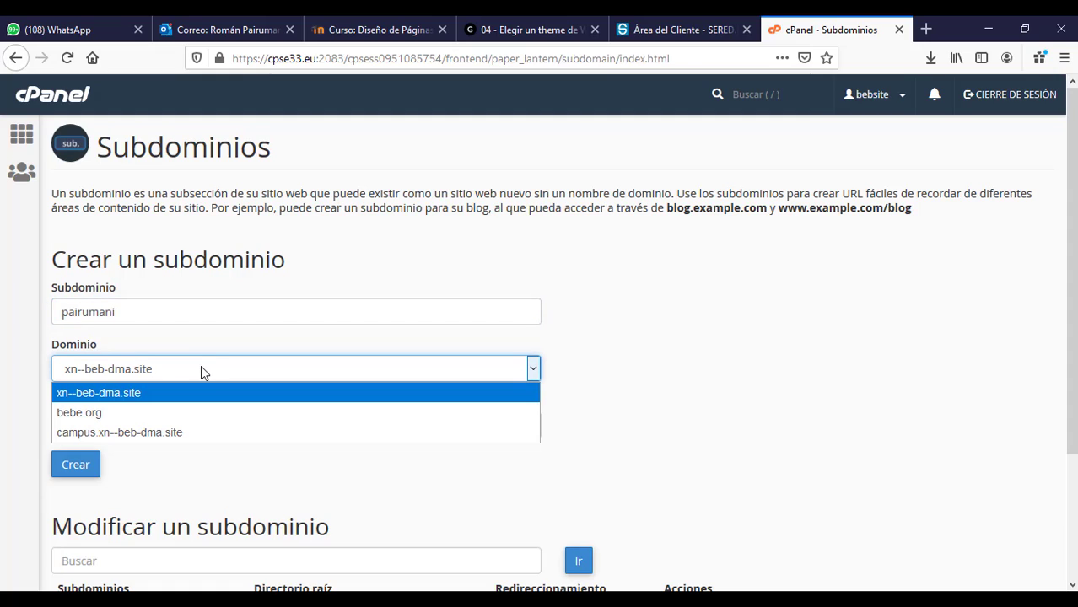
left_click(149, 388)
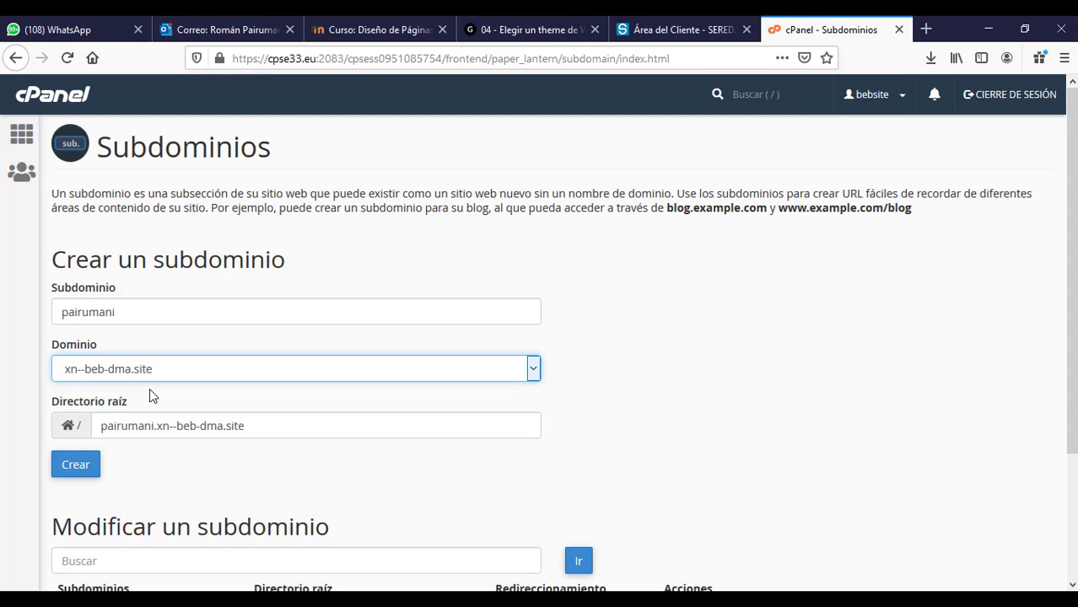
left_click(82, 467)
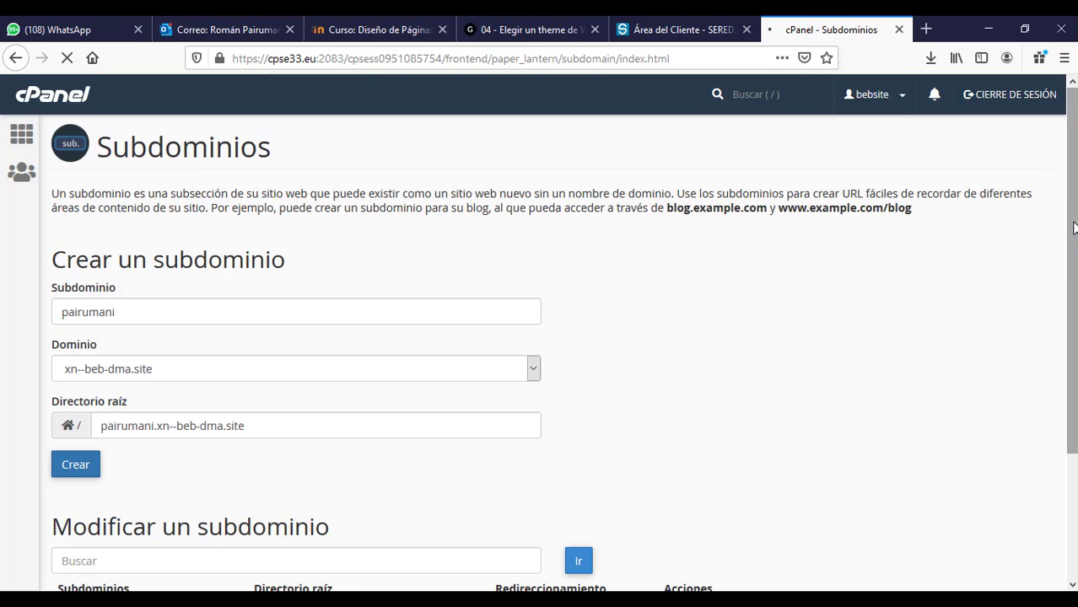
left_click_drag(1072, 208, 1074, 335)
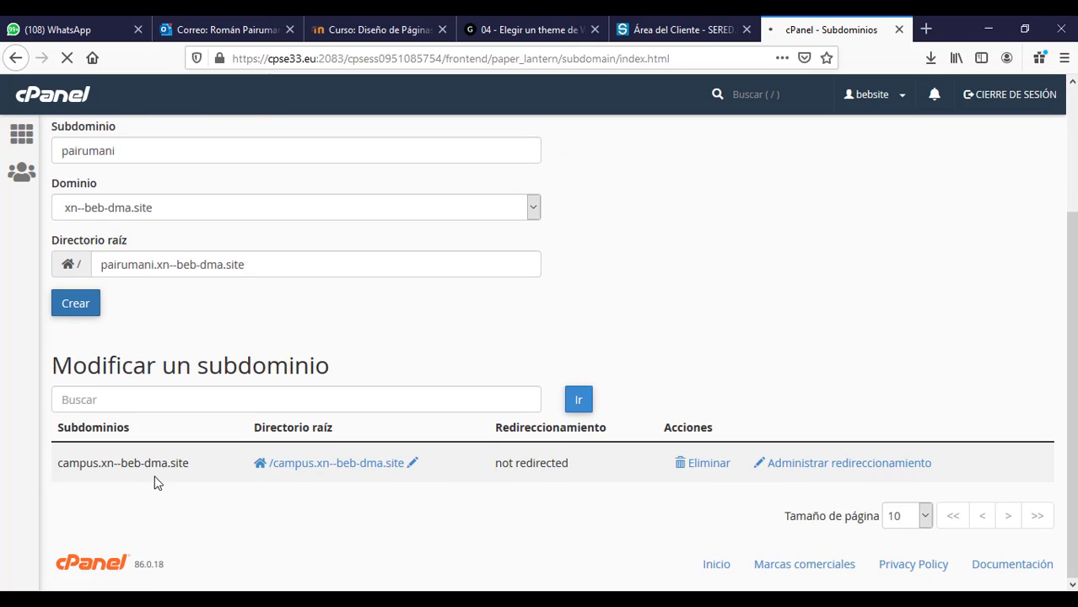
scroll(169, 354, "up", 3)
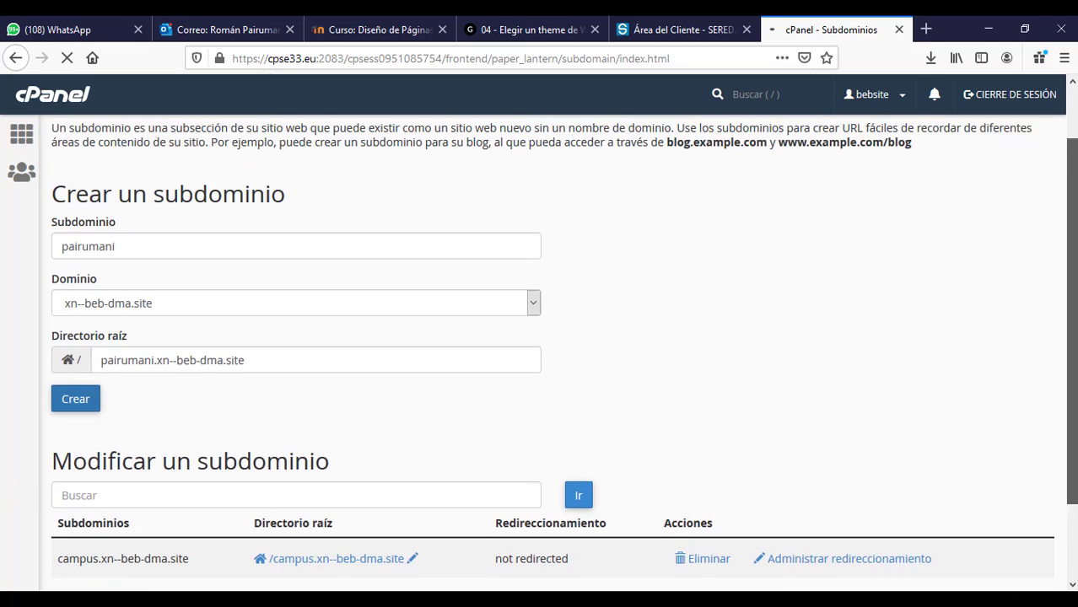
left_click(78, 420)
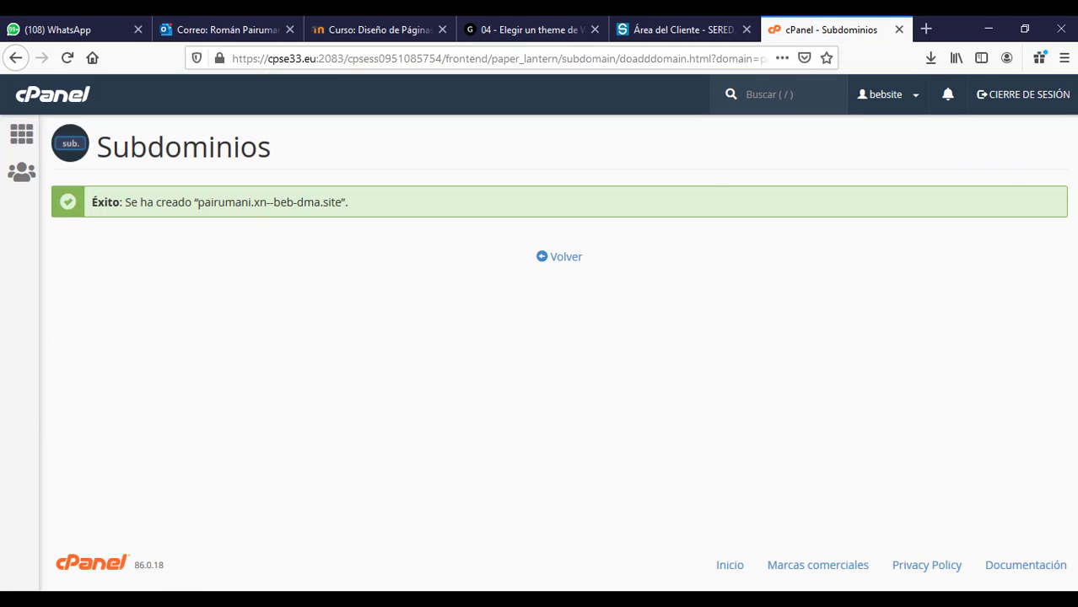
Step: Return to the subdomain management page and check the list of existing subdomains for the new entry
left_click(561, 265)
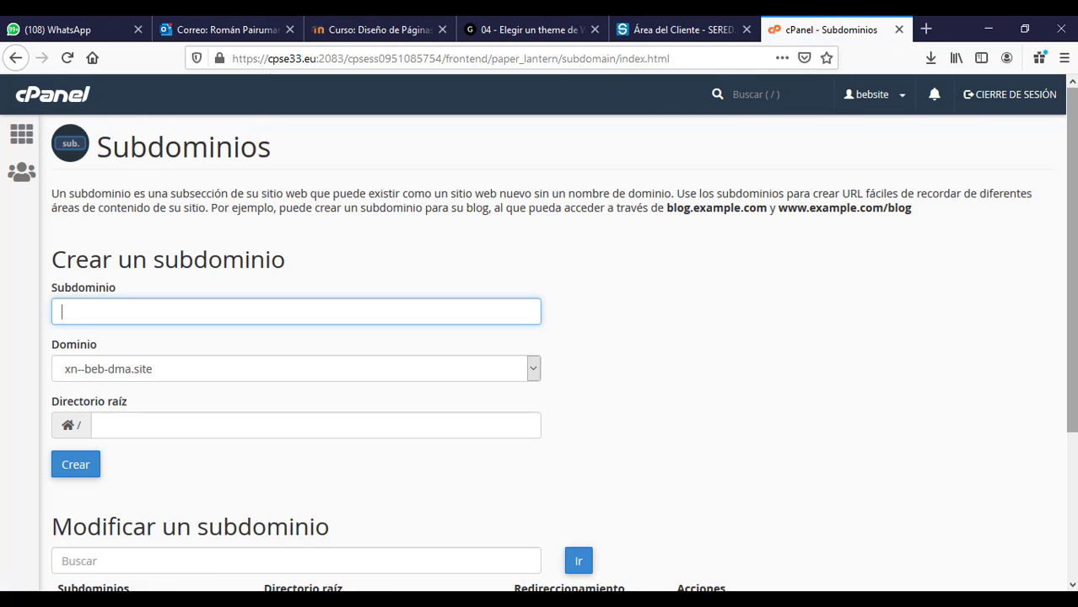
scroll(199, 504, "down", 3)
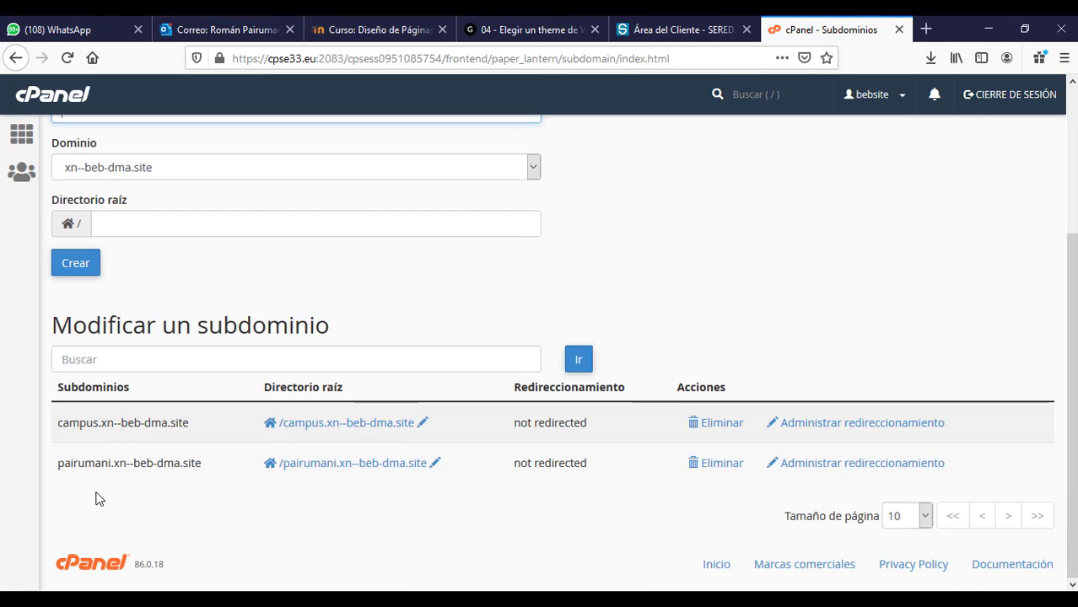
scroll(1071, 404, "up", 2)
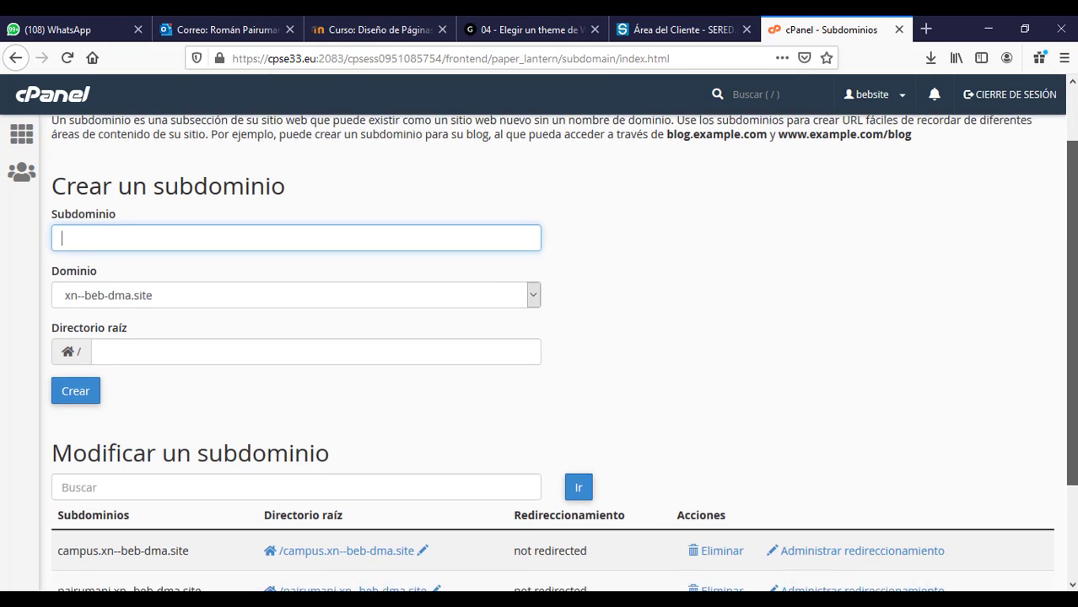
Step: Return to the cPanel home page and open the Awstats report for xn--beb-dma.site (SSL)
left_click(24, 143)
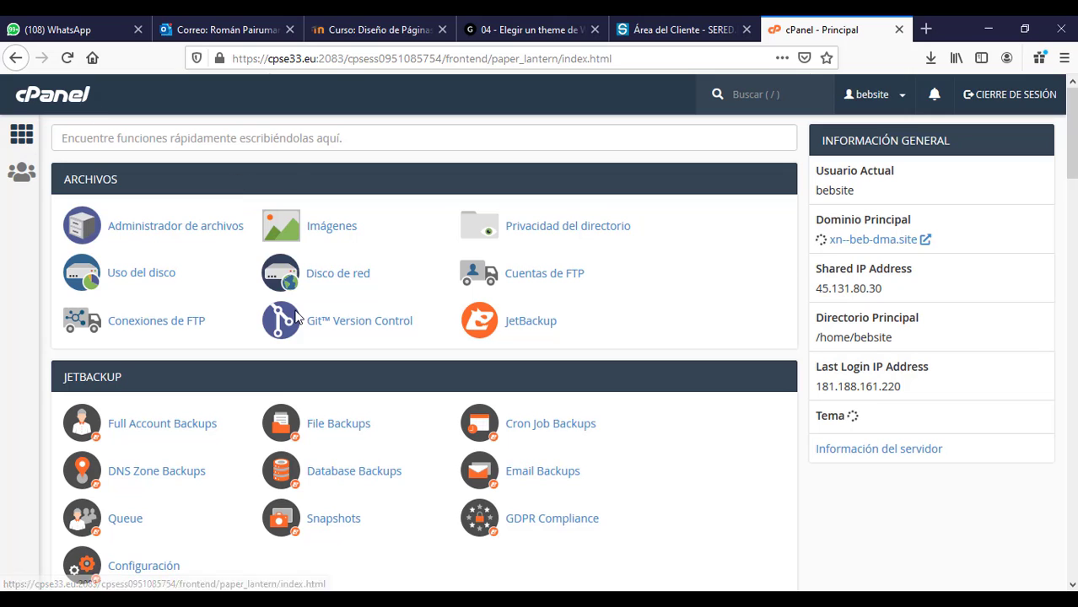
scroll(1074, 230, "down", 5)
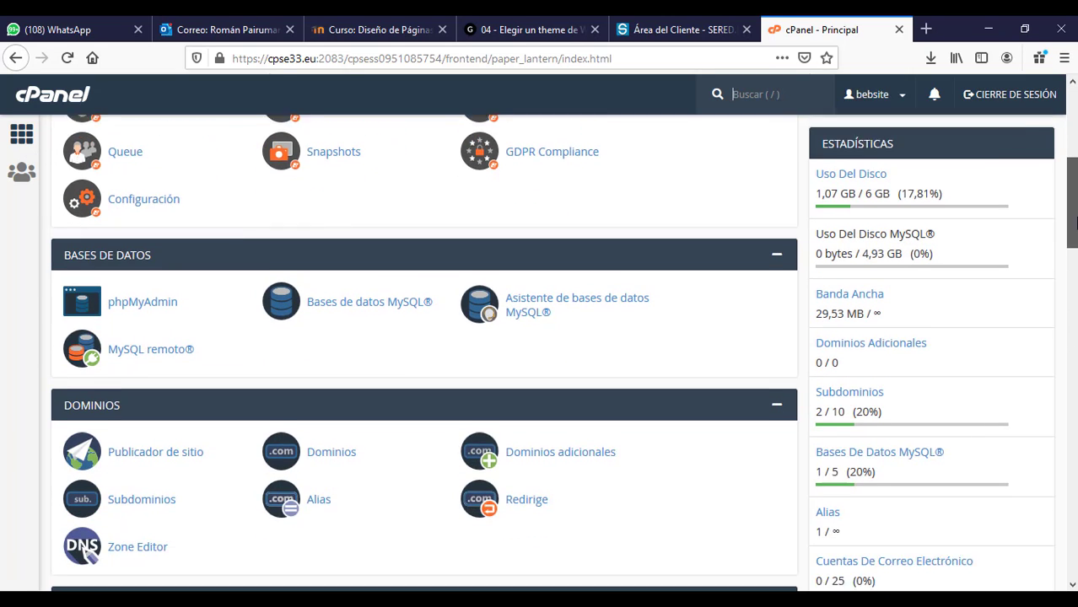
left_click_drag(1074, 230, 1072, 293)
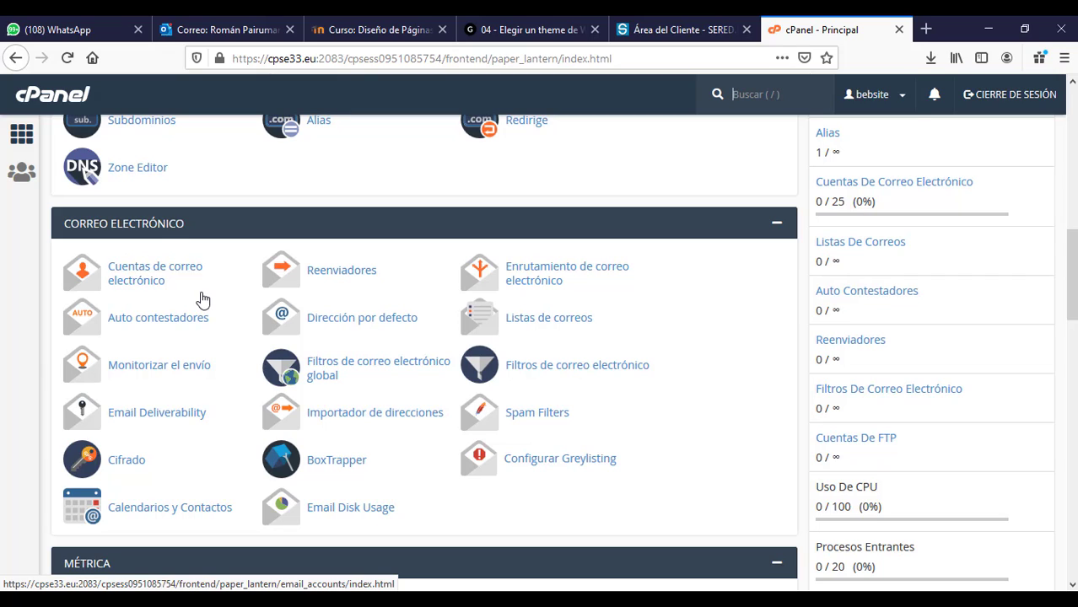
scroll(1069, 278, "down", 1)
scroll(372, 292, "down", 5)
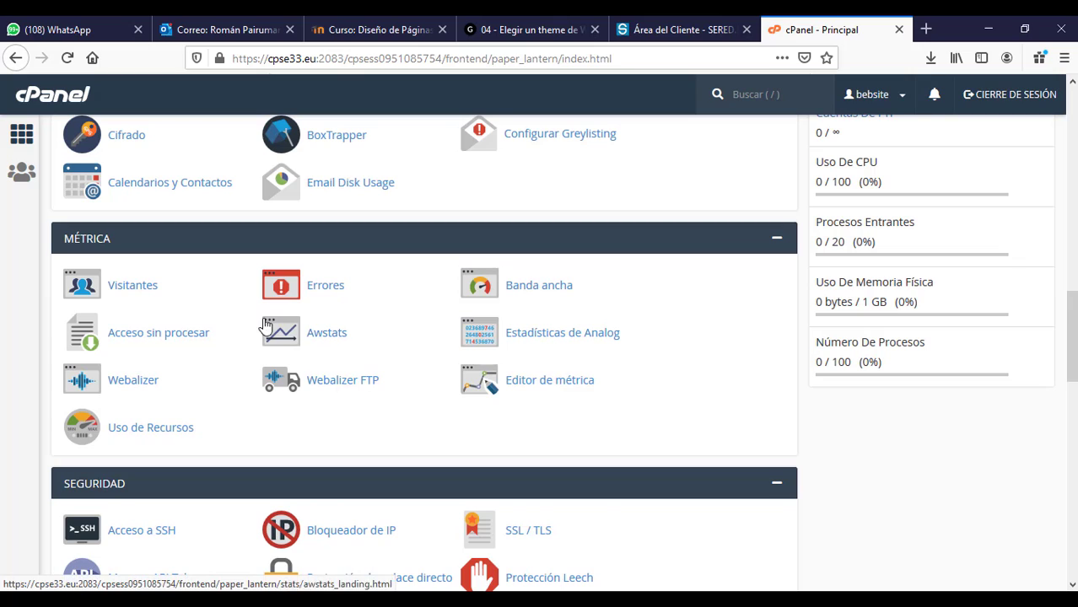
left_click(328, 335)
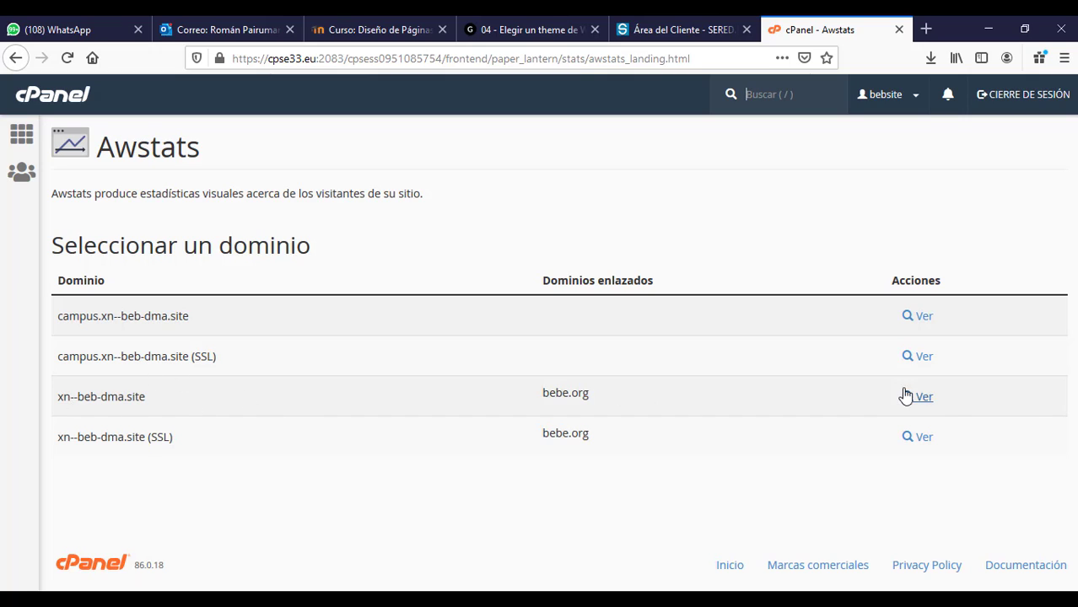
left_click(920, 438)
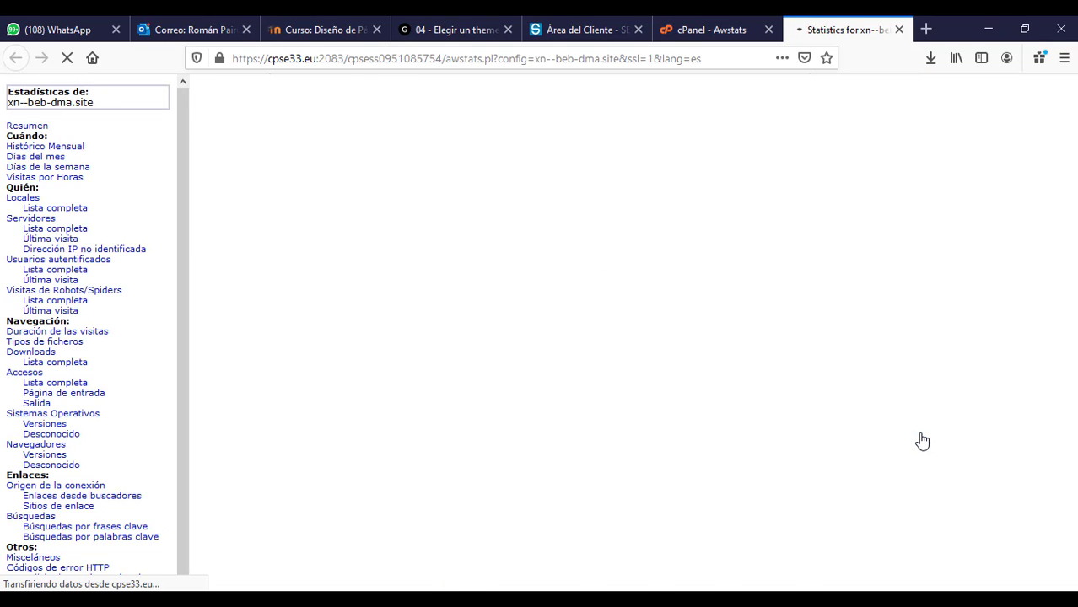
Step: Examine the Awstats summary, monthly history, visitor countries, servers, operating systems and browsers, and switch back to cPanel
scroll(581, 161, "down", 4)
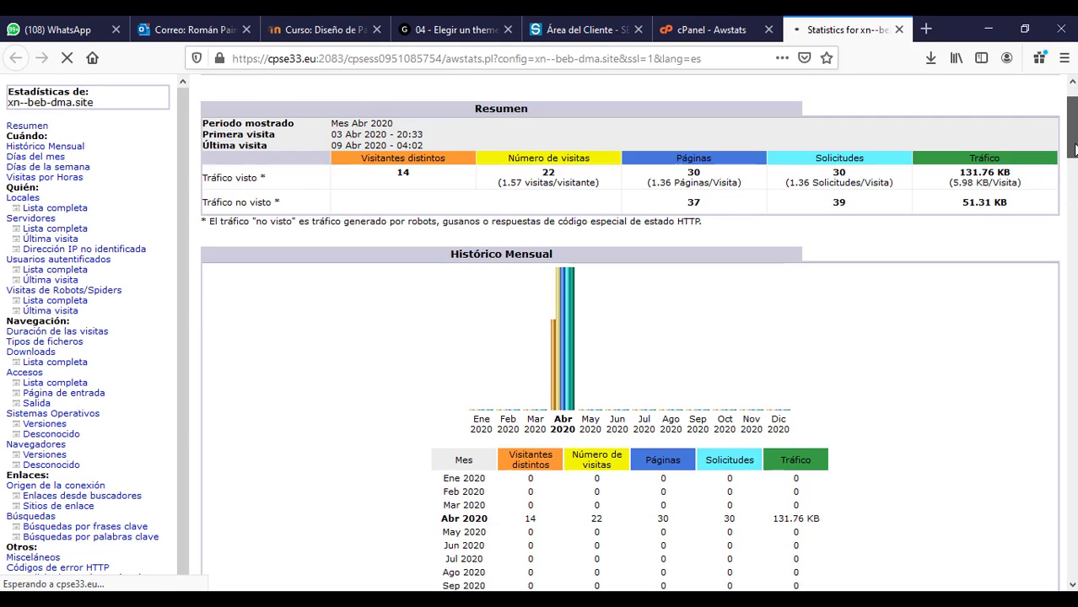
left_click_drag(1071, 160, 1072, 418)
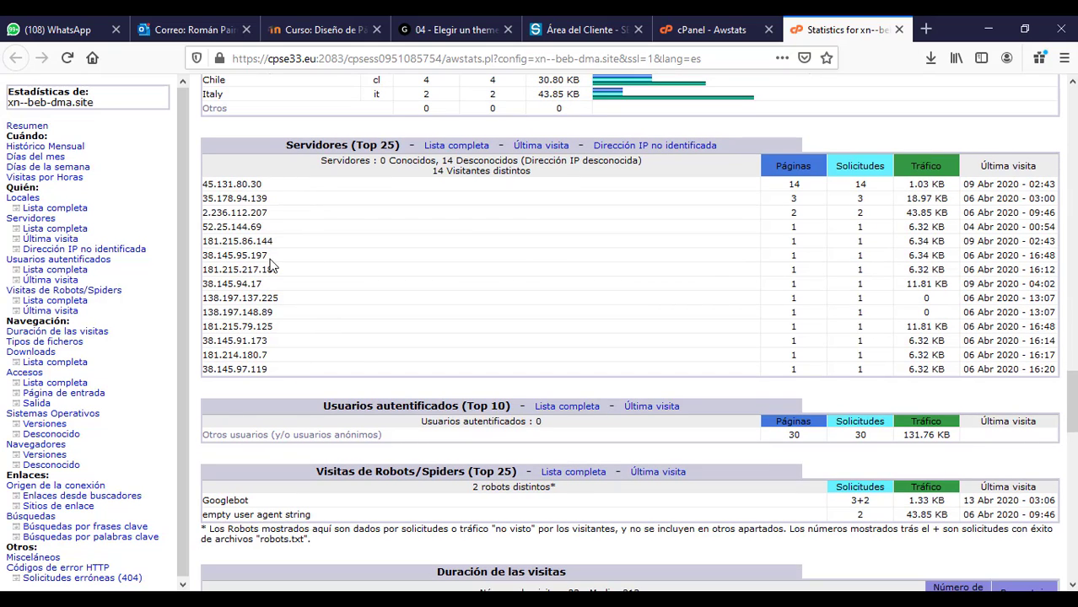
left_click_drag(1071, 400, 1071, 510)
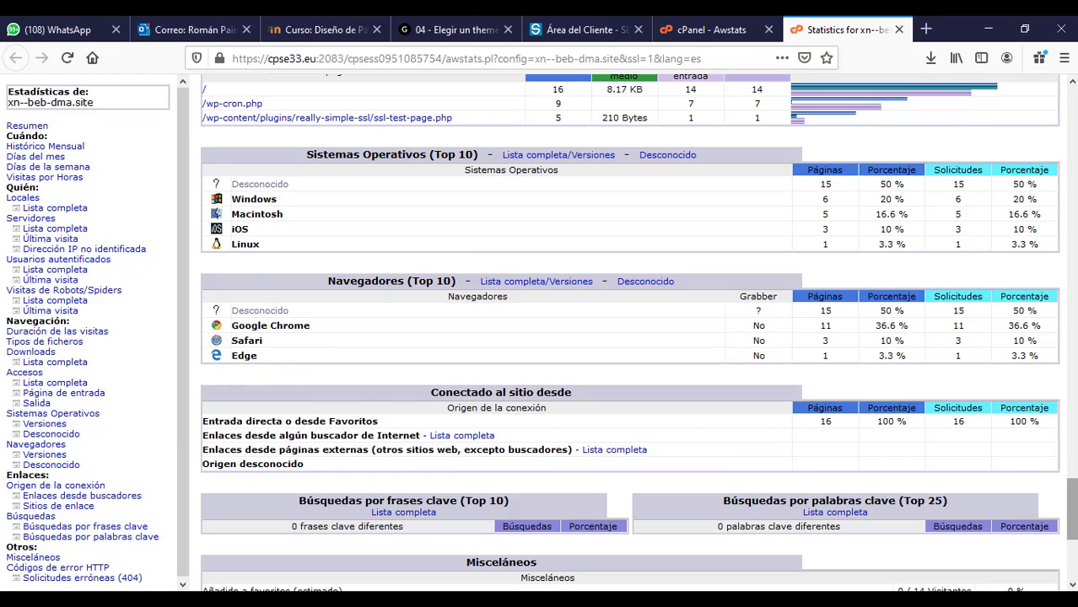
left_click_drag(1071, 506, 1067, 143)
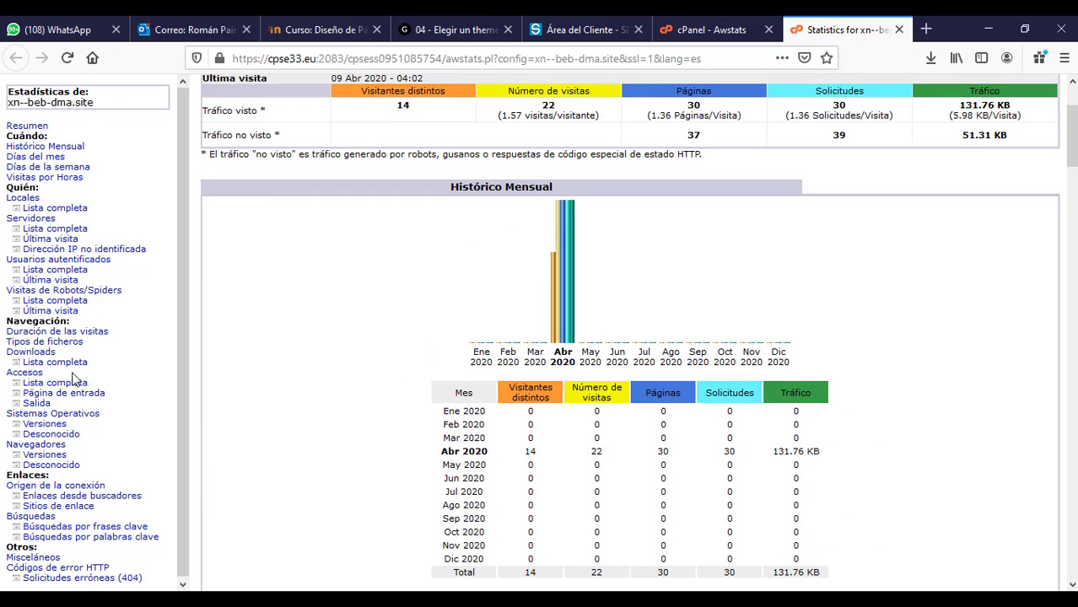
scroll(1071, 135, "up", 3)
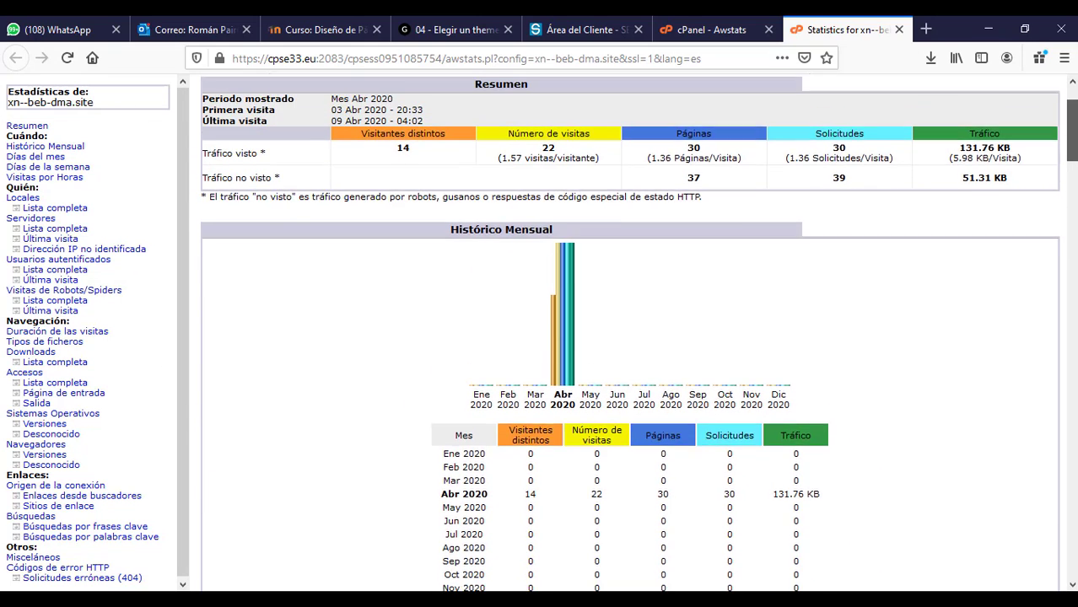
left_click_drag(1071, 118, 1064, 383)
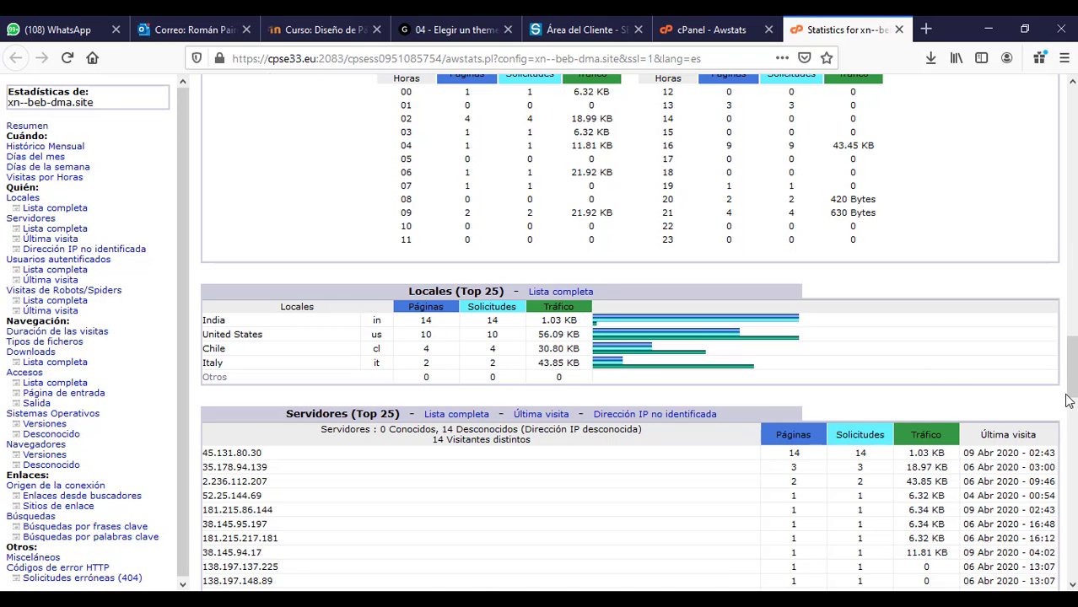
left_click_drag(1067, 401, 1069, 110)
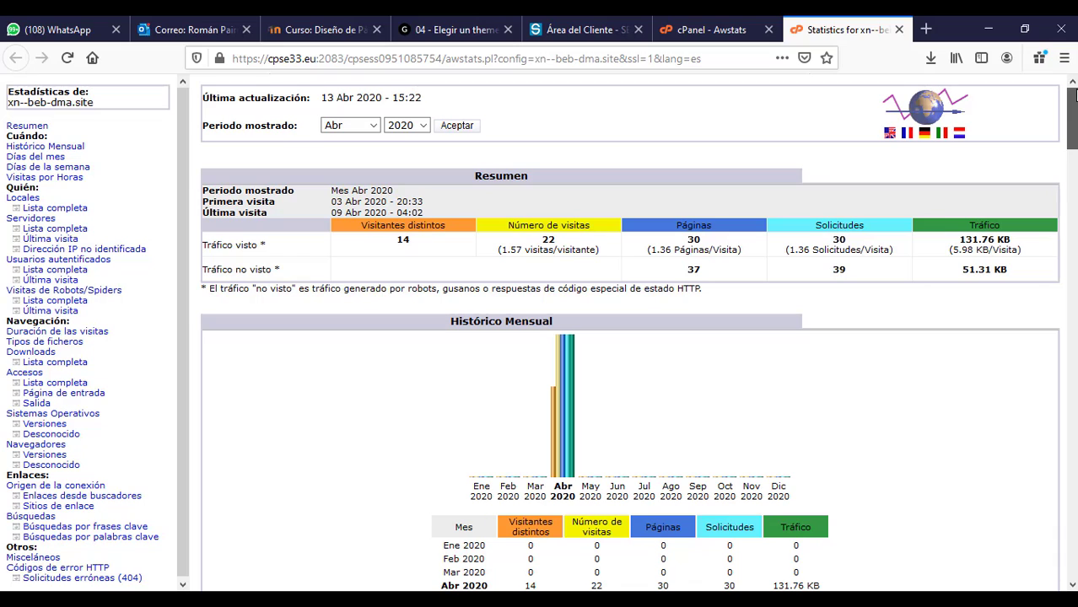
left_click(700, 32)
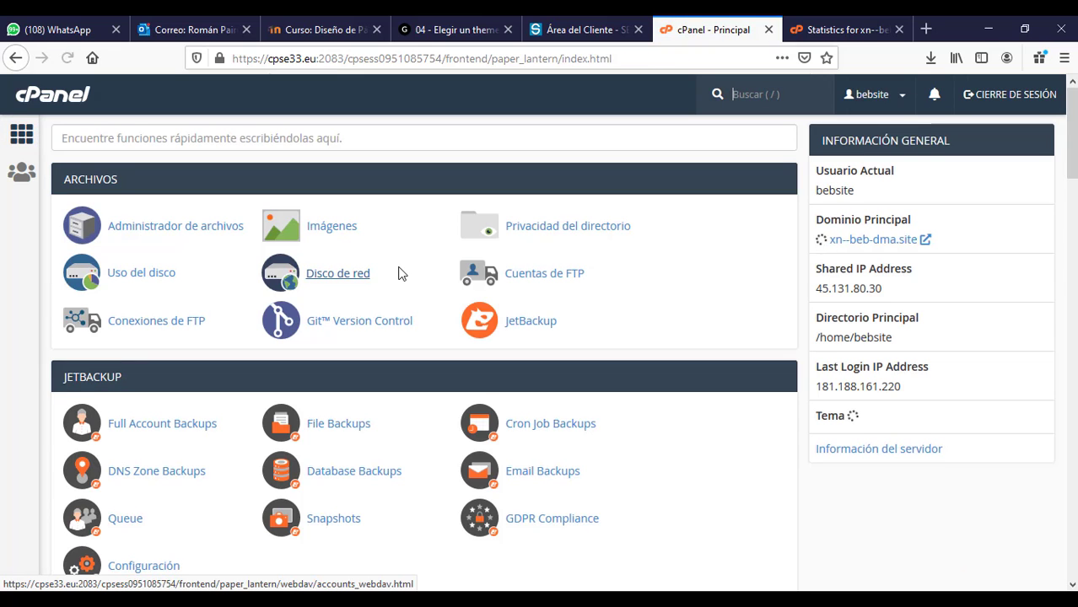
Step: Open the full catalogue of featured applications from the Web Applications section of the cPanel home page
scroll(423, 354, "down", 10)
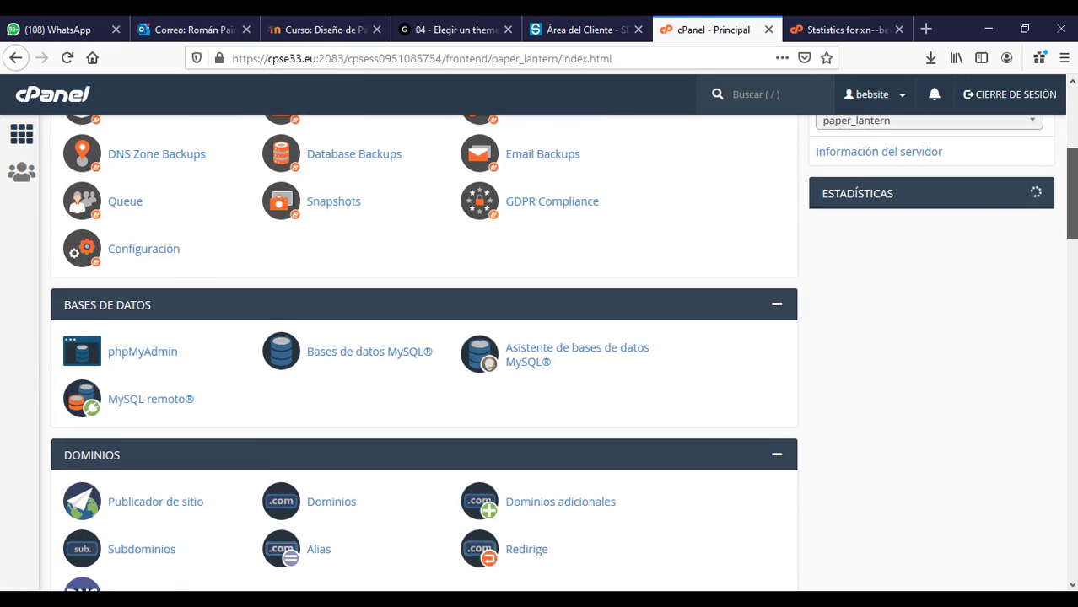
scroll(424, 354, "down", 12)
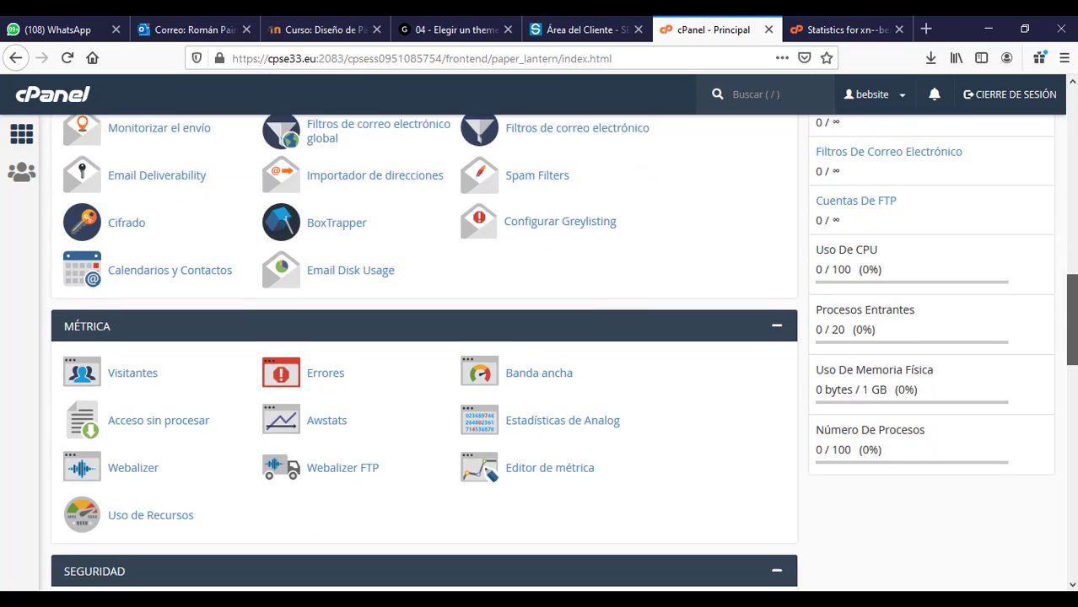
scroll(423, 354, "down", 5)
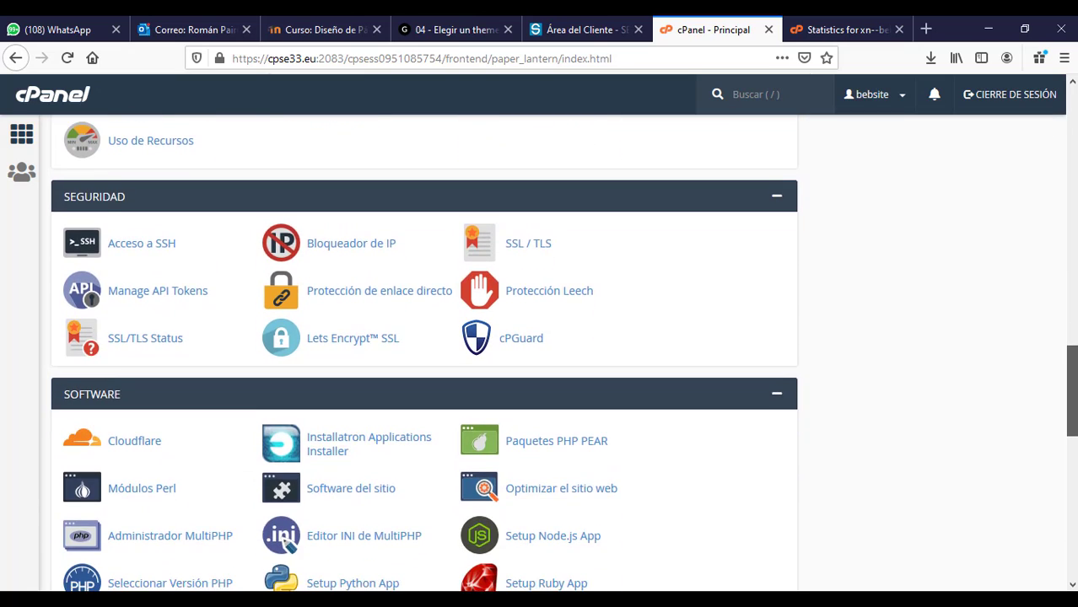
scroll(423, 354, "down", 8)
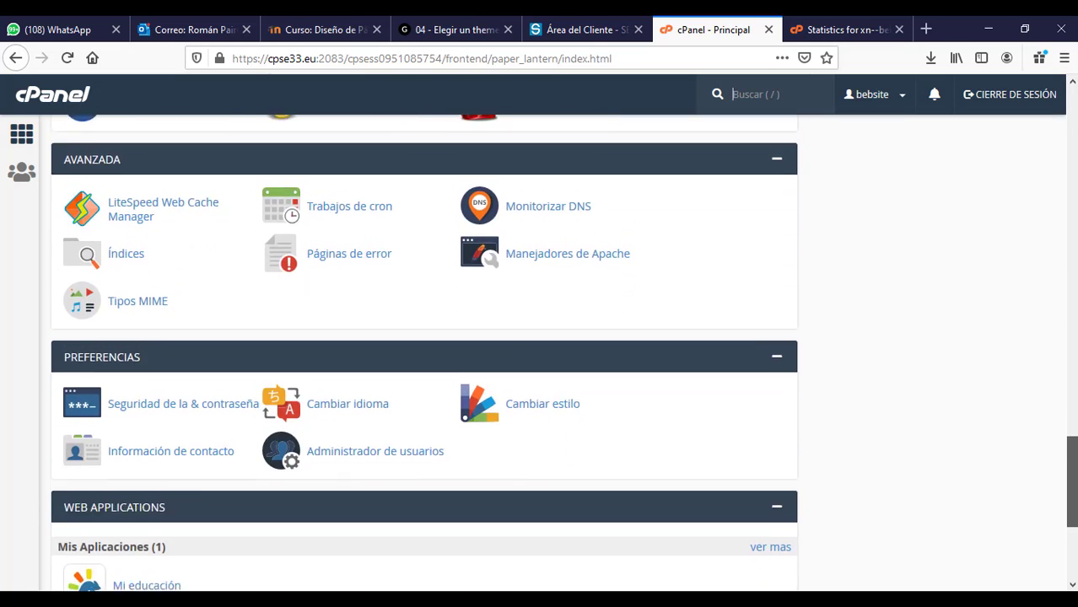
scroll(423, 354, "down", 1)
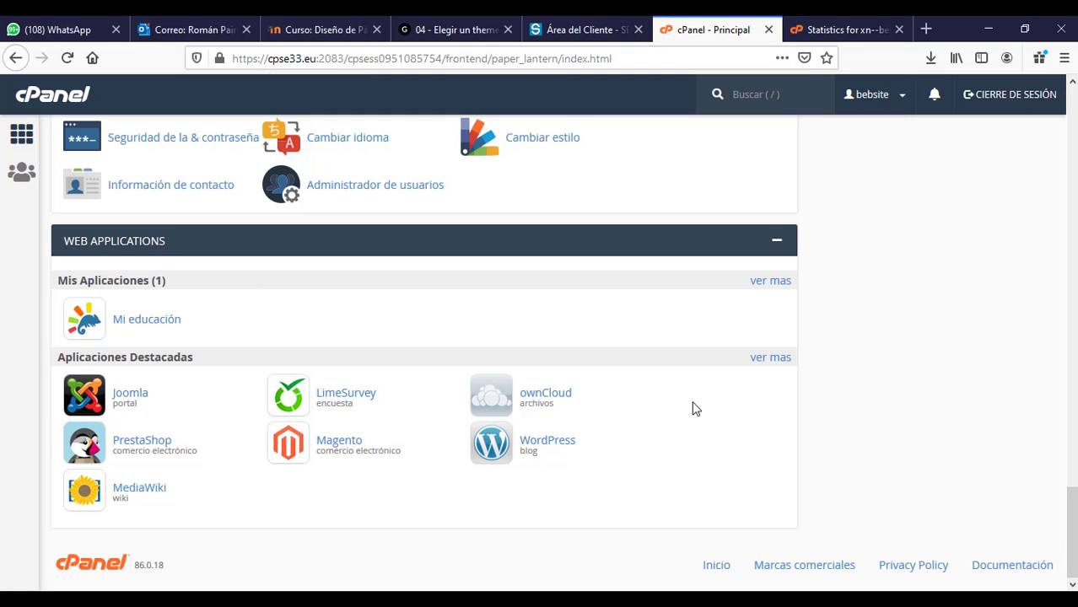
left_click(769, 364)
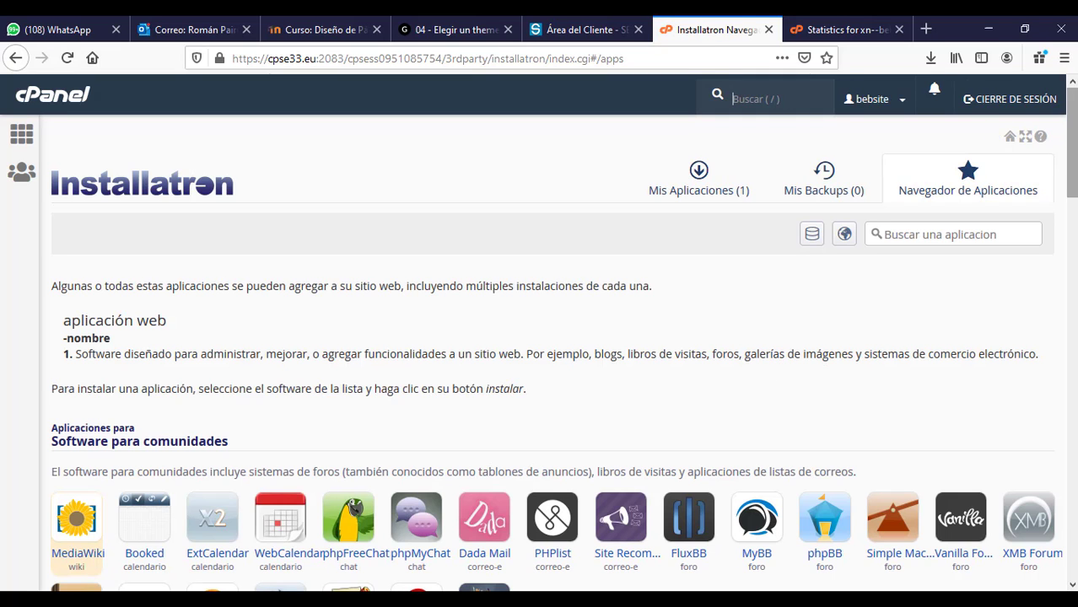
Step: Examine the Installatron catalogue by category, from community software and content management to e-commerce, images, surveys and miscellaneous applications
scroll(777, 216, "down", 3)
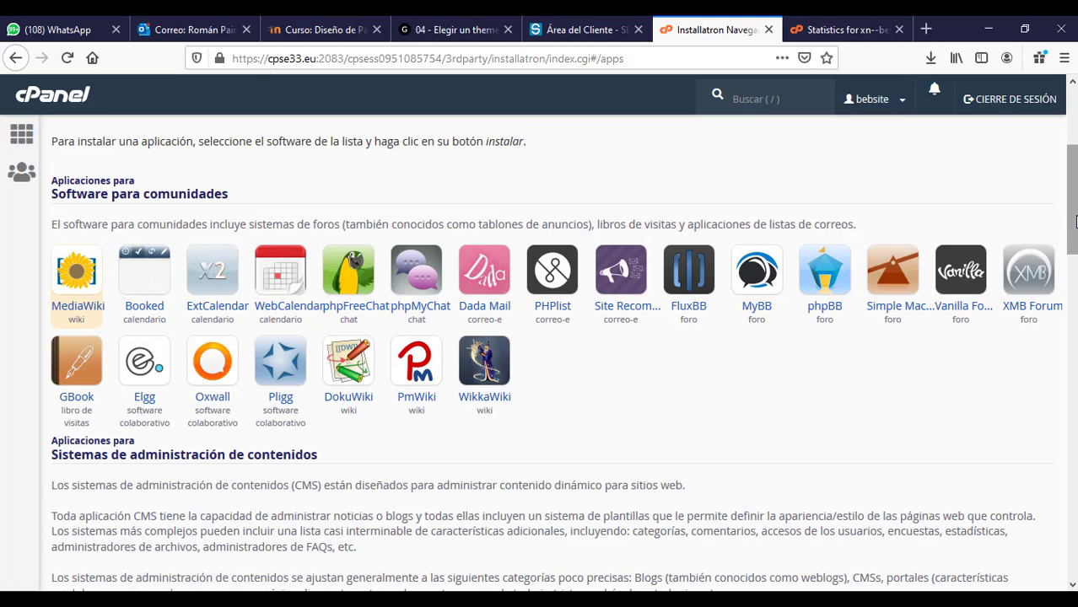
left_click_drag(1075, 221, 1076, 301)
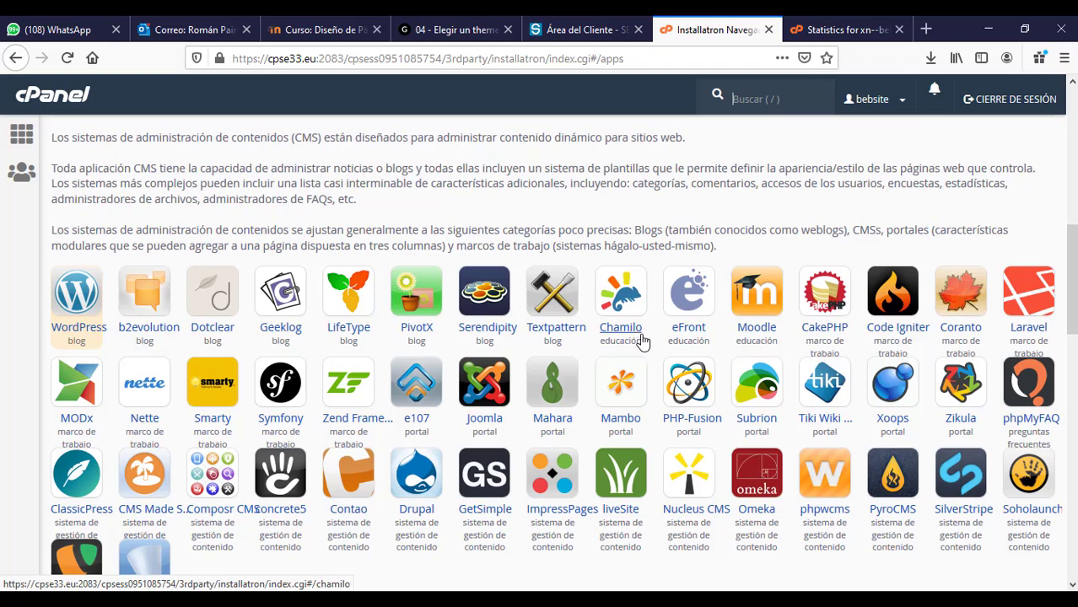
left_click_drag(1072, 279, 1073, 400)
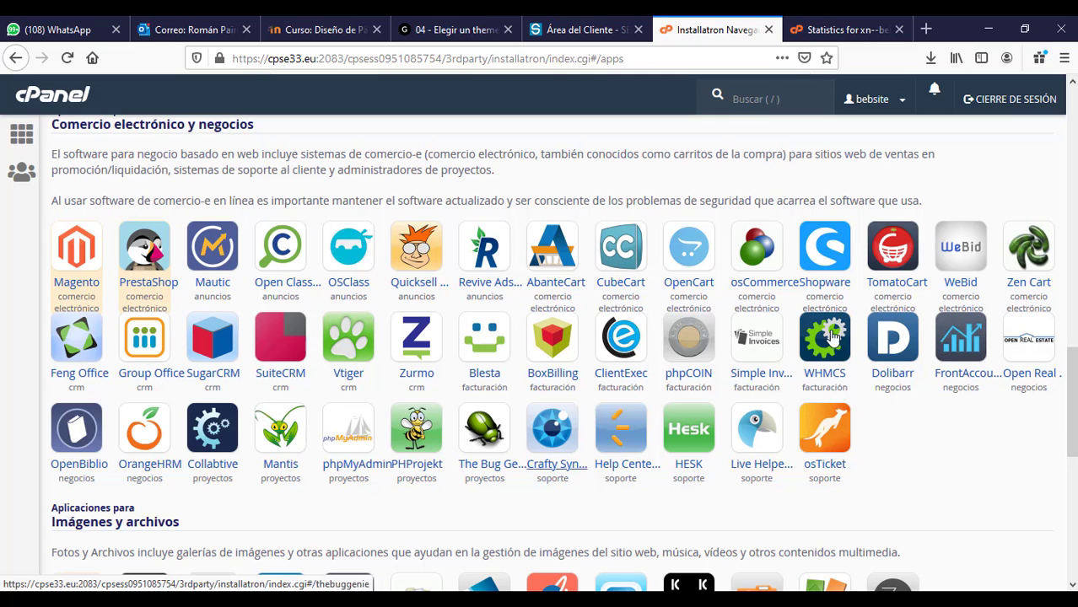
scroll(375, 259, "down", 6)
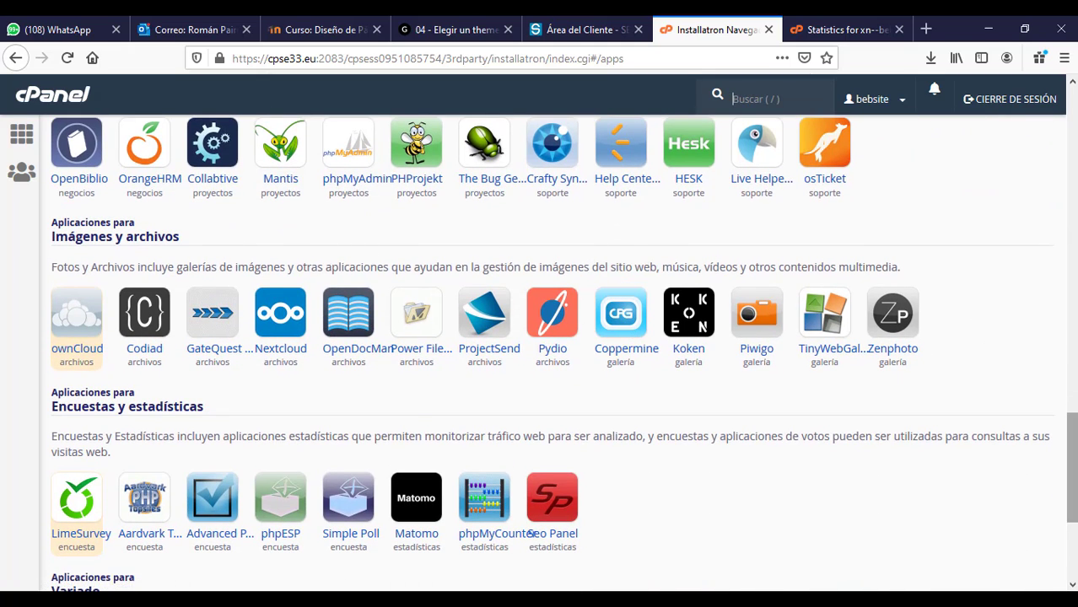
scroll(315, 333, "down", 2)
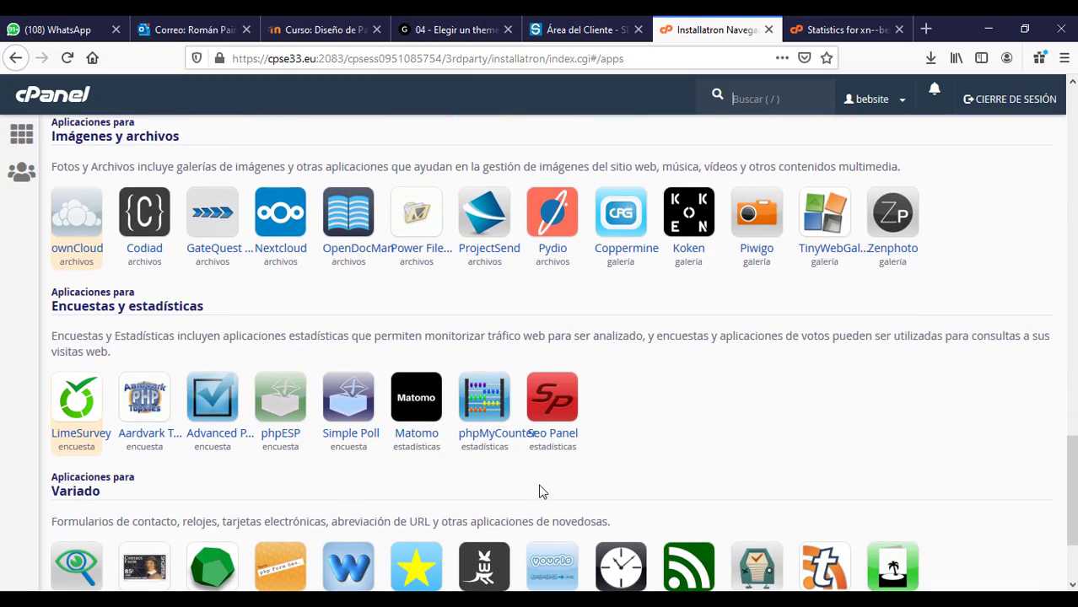
scroll(205, 509, "down", 3)
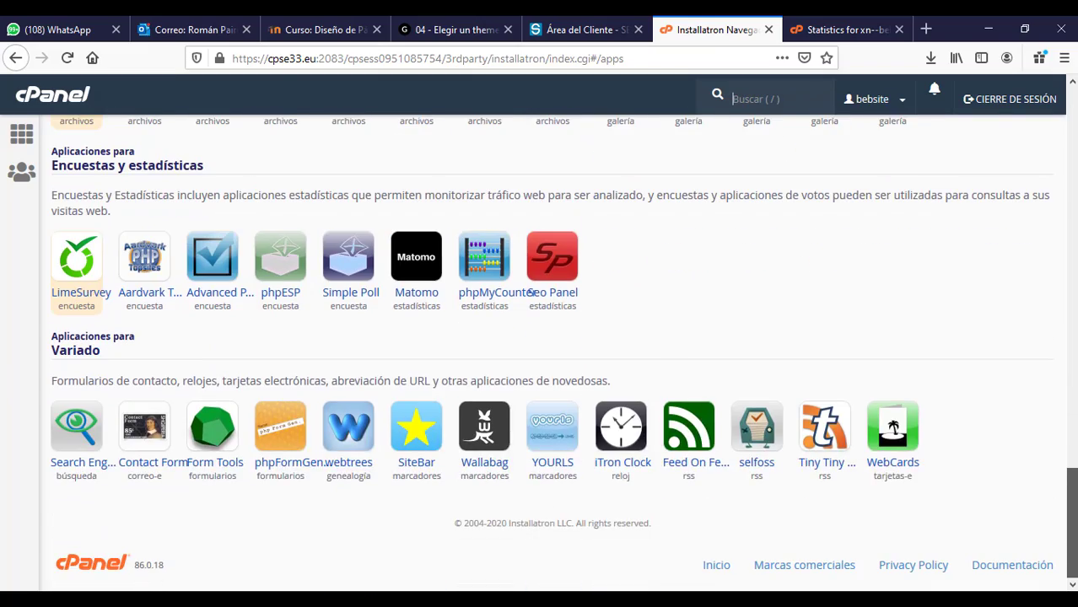
left_click_drag(1072, 495, 1074, 141)
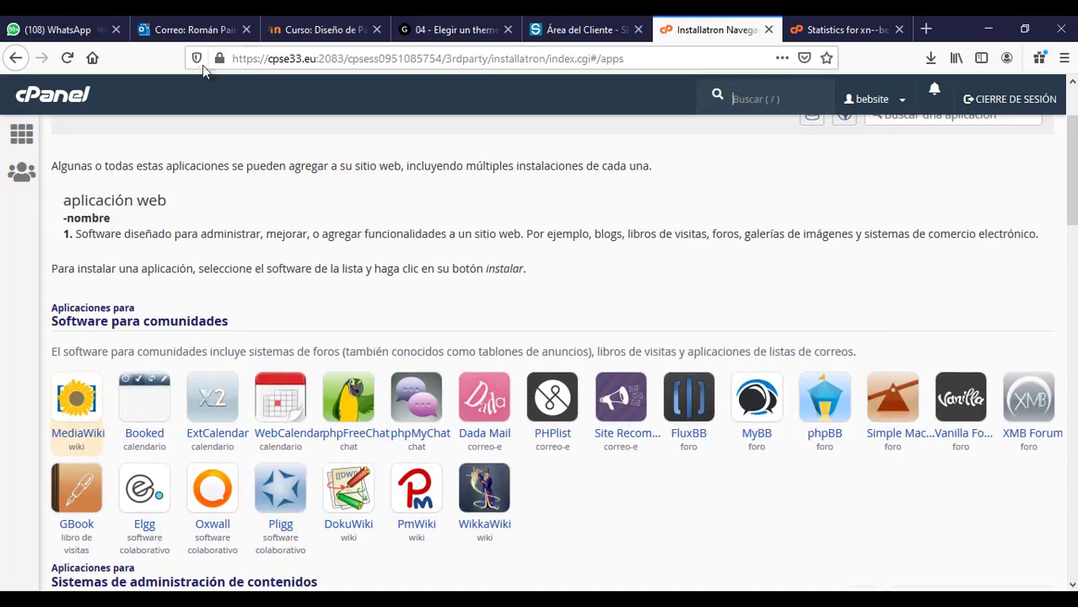
Step: Return to the cPanel home page and open the WordPress entry among the featured web applications
left_click(19, 139)
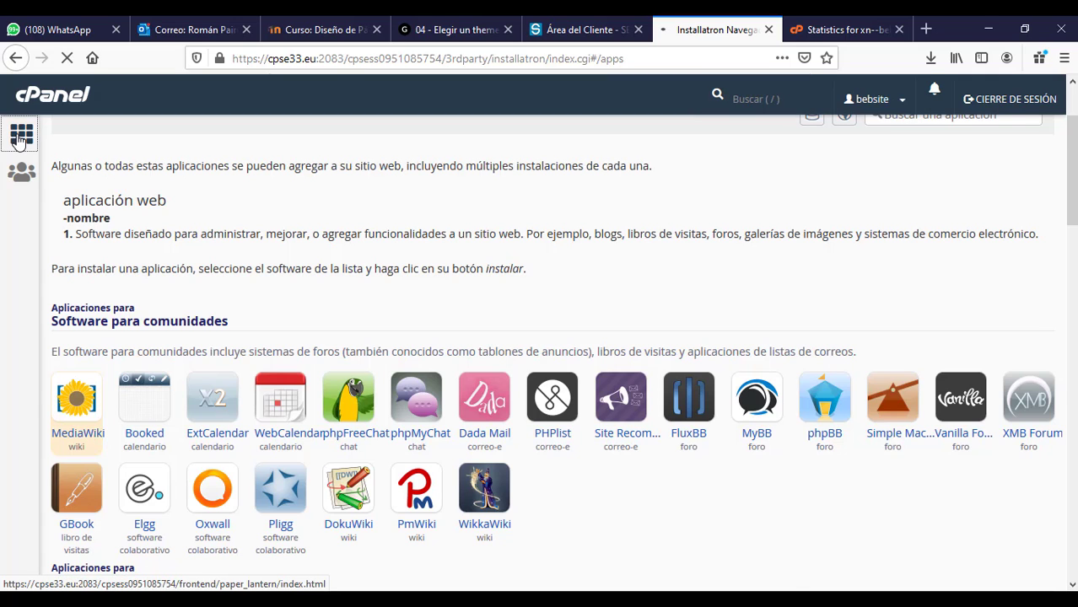
scroll(553, 236, "down", 2)
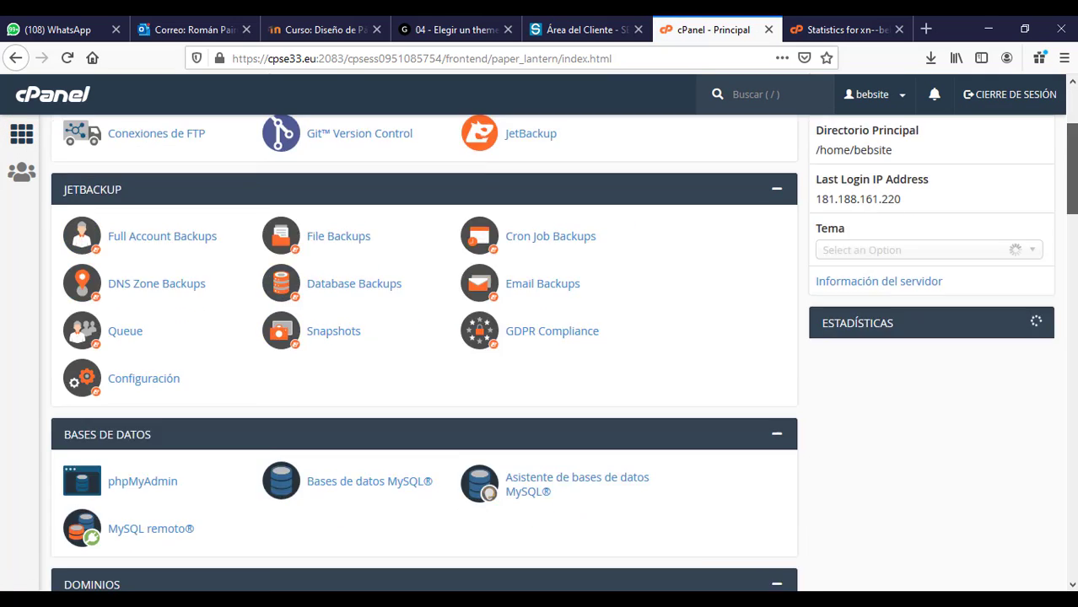
scroll(424, 337, "down", 20)
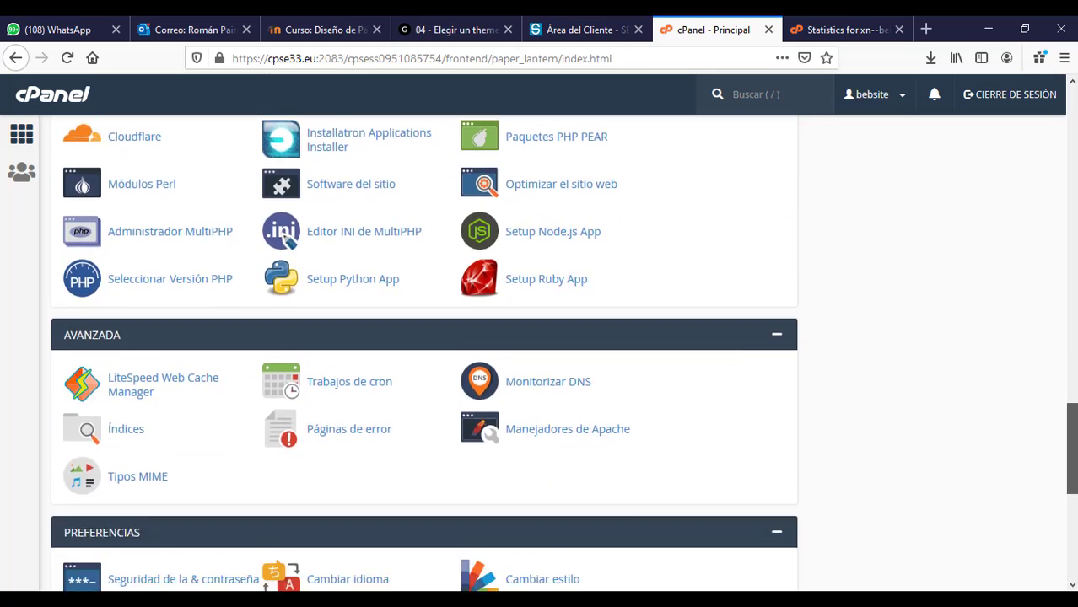
scroll(424, 338, "down", 5)
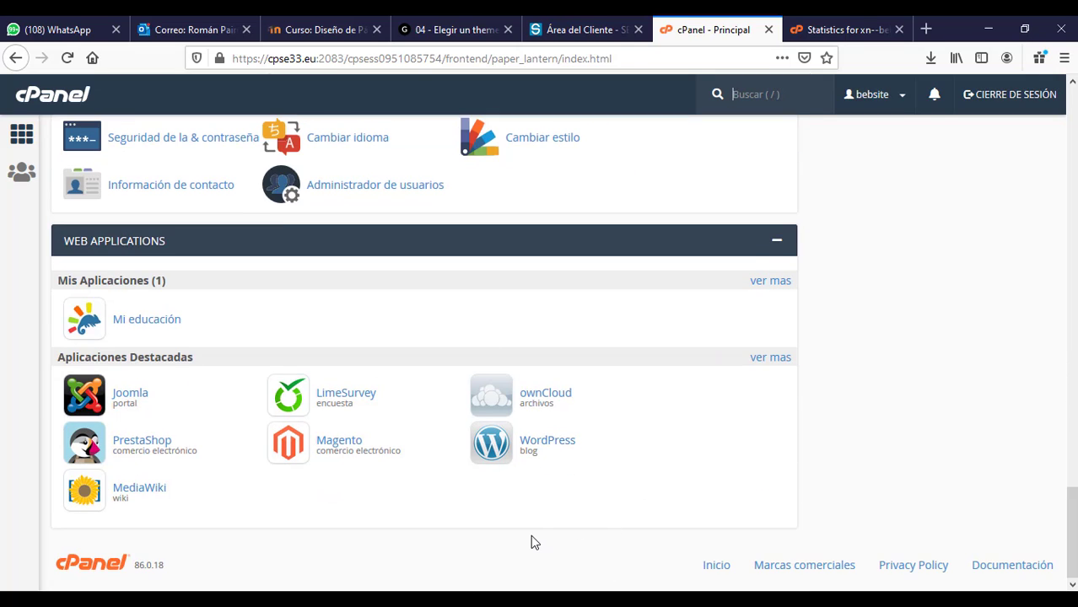
left_click(503, 444)
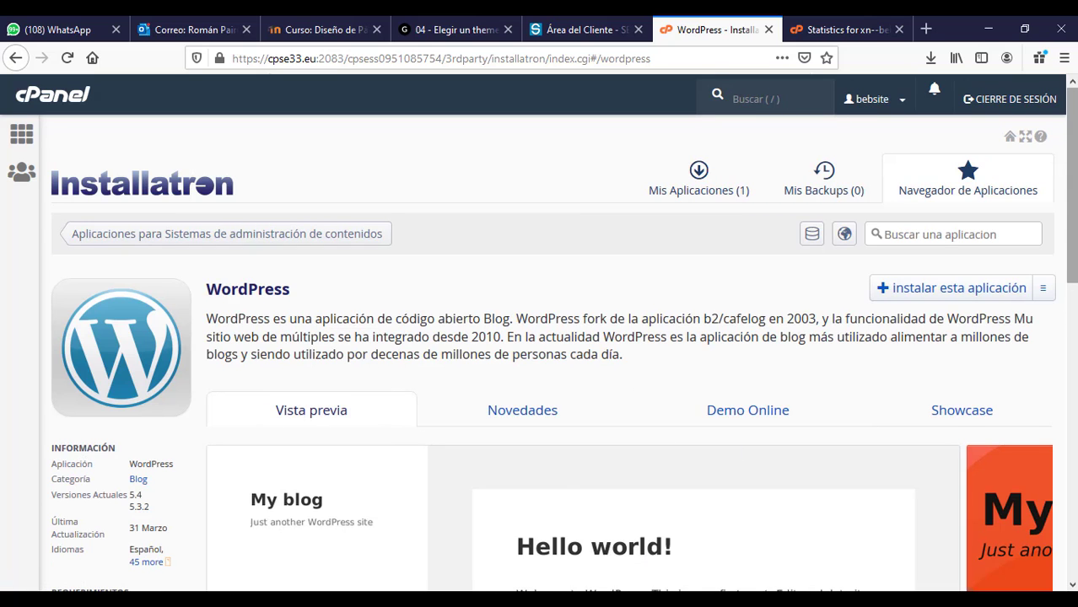
Step: Examine the WordPress application page, including its description, preview, version information, requirements, support links and feature list
scroll(556, 337, "down", 3)
scroll(557, 337, "up", 2)
scroll(557, 338, "down", 8)
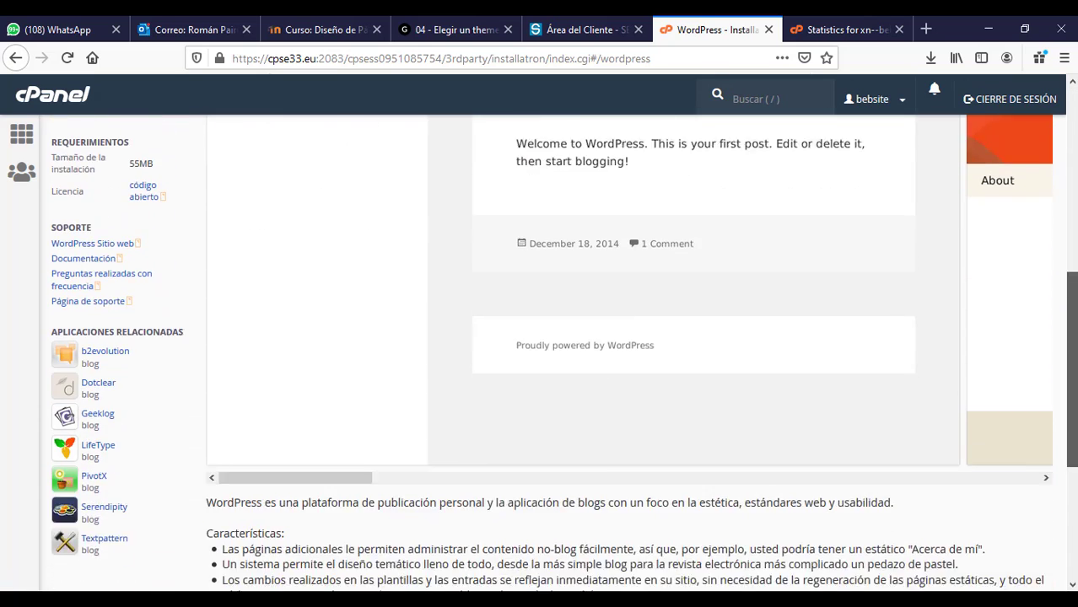
scroll(557, 338, "down", 1)
scroll(858, 443, "down", 4)
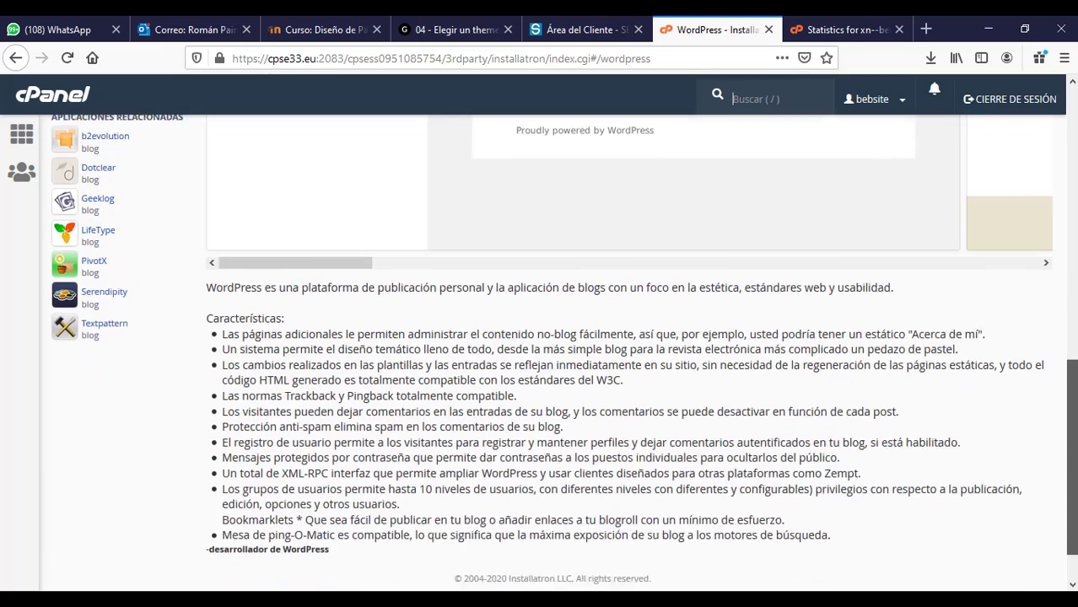
scroll(858, 443, "up", 2)
scroll(872, 257, "up", 4)
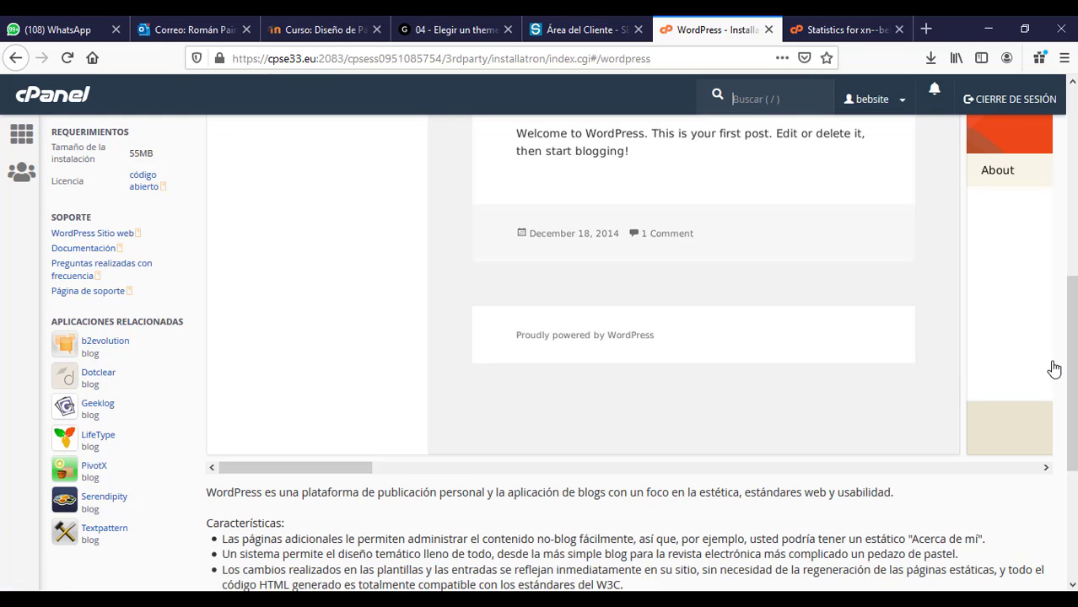
scroll(563, 353, "up", 8)
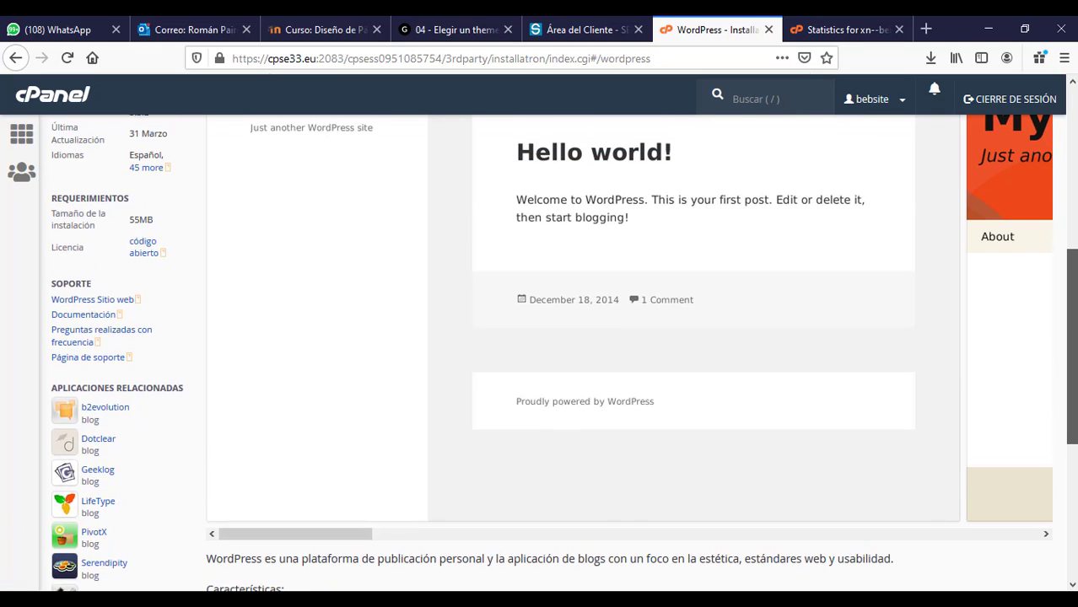
scroll(747, 421, "up", 3)
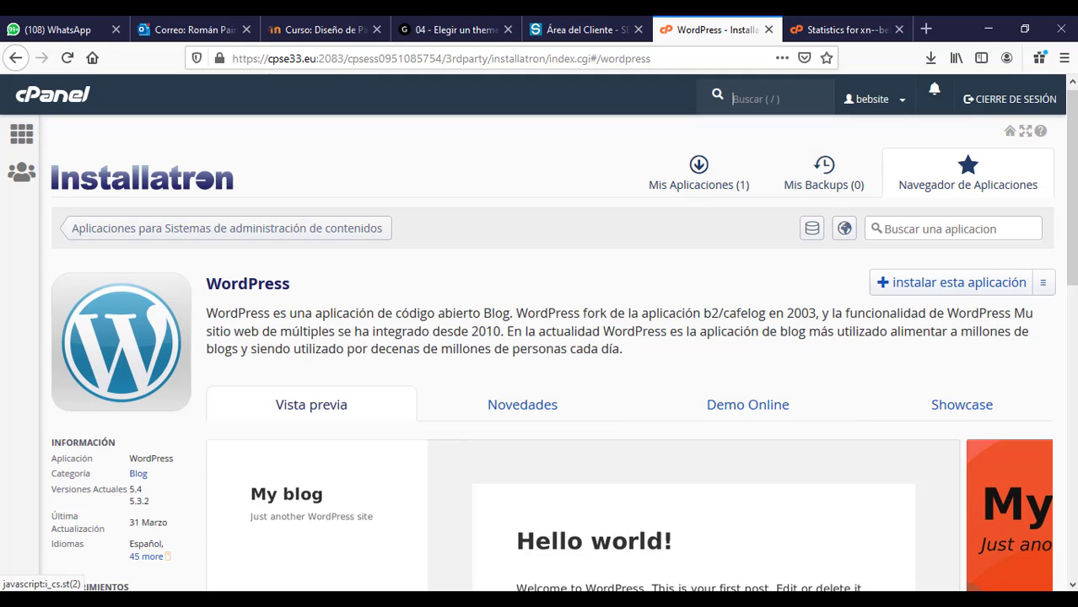
scroll(756, 425, "down", 3)
scroll(380, 320, "down", 2)
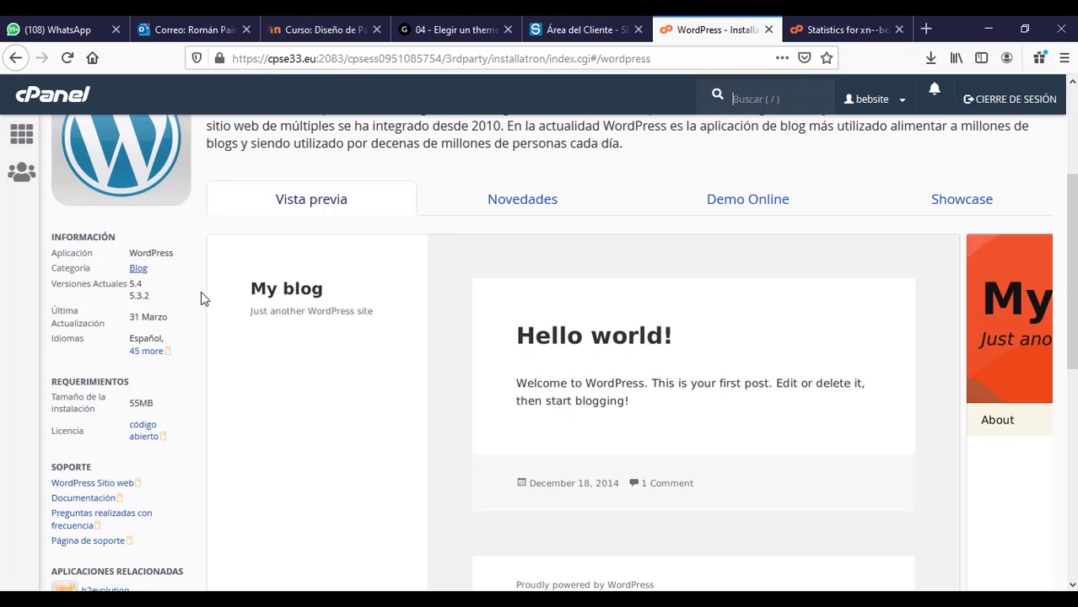
scroll(1069, 269, "up", 3)
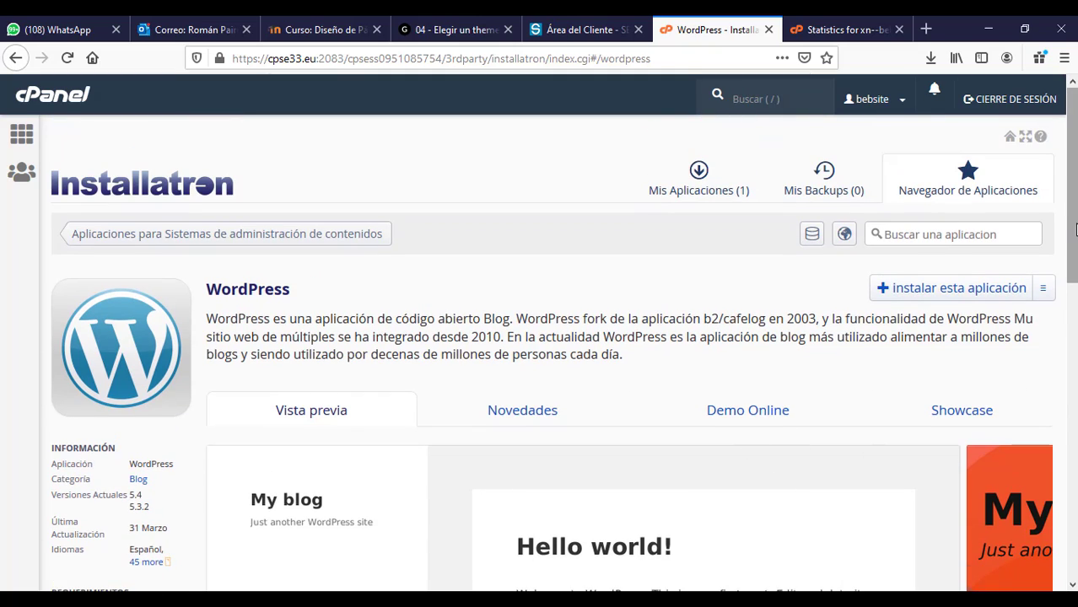
scroll(1076, 229, "down", 10)
scroll(1075, 229, "up", 10)
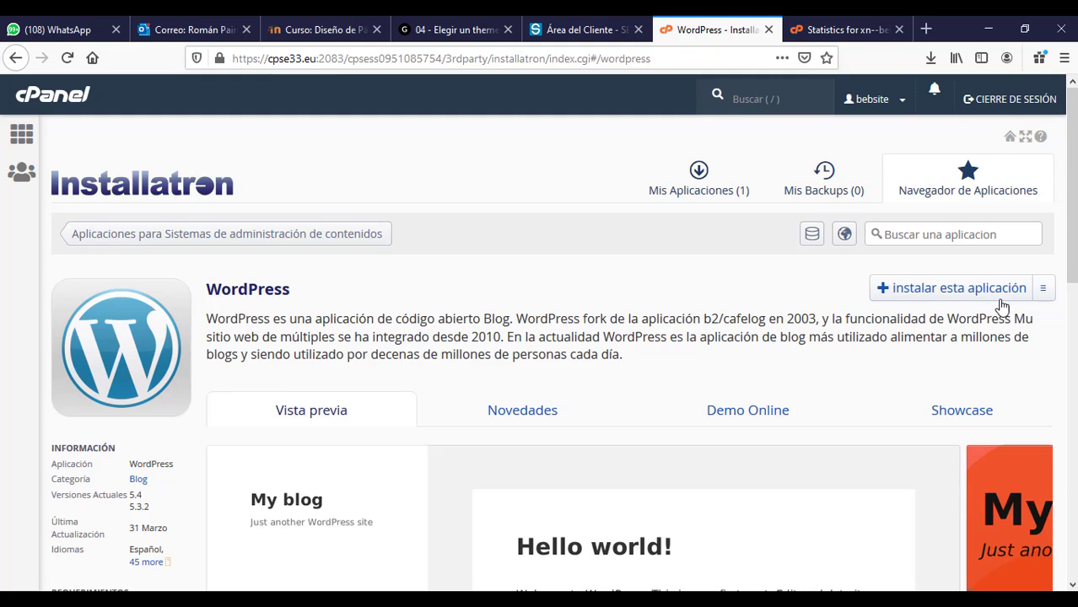
left_click(953, 292)
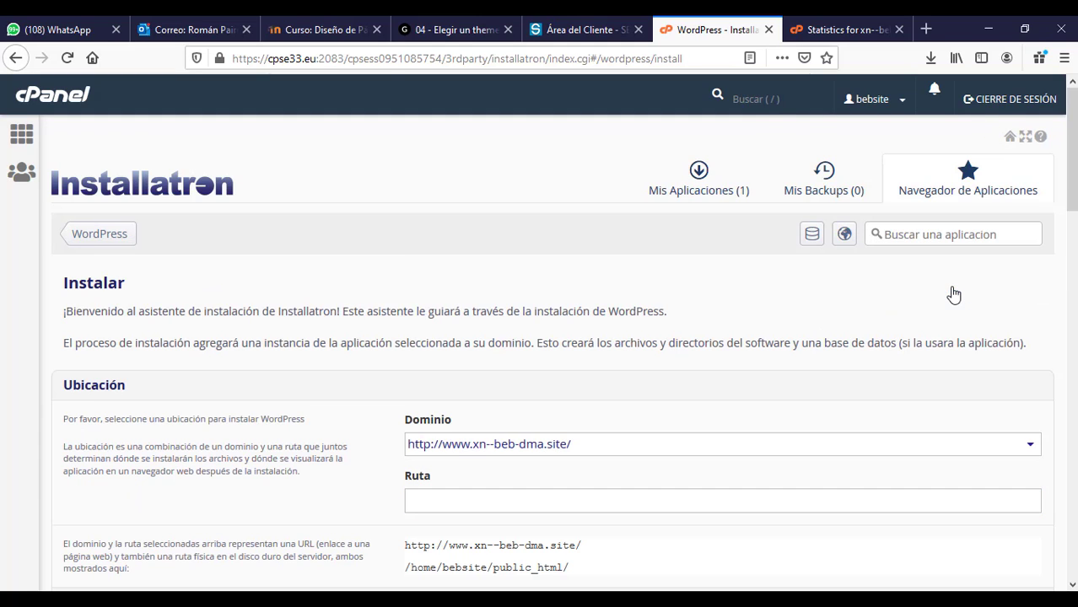
scroll(1074, 198, "down", 3)
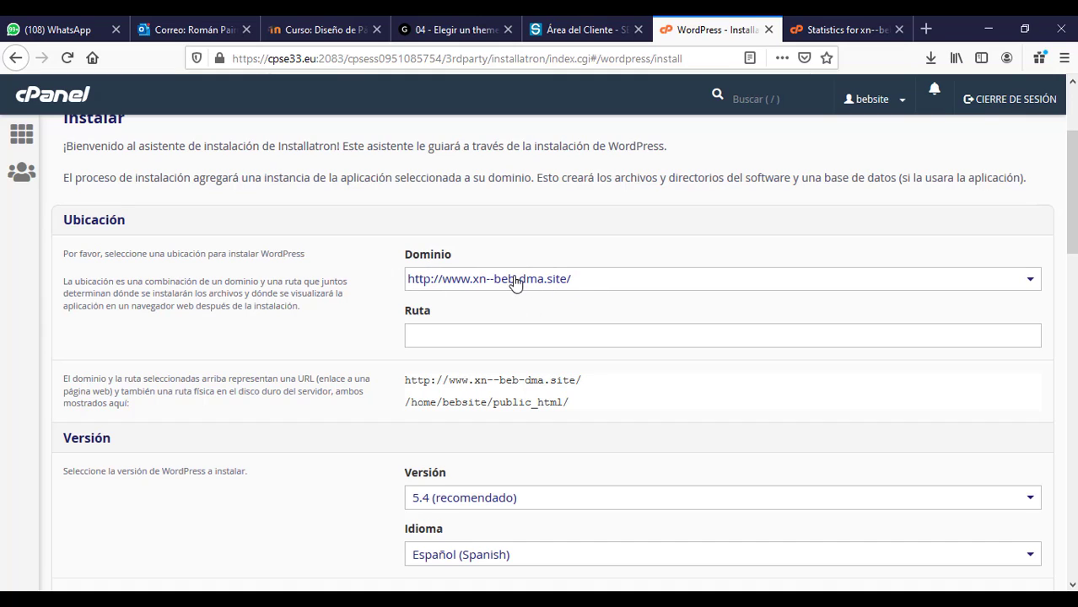
left_click(626, 280)
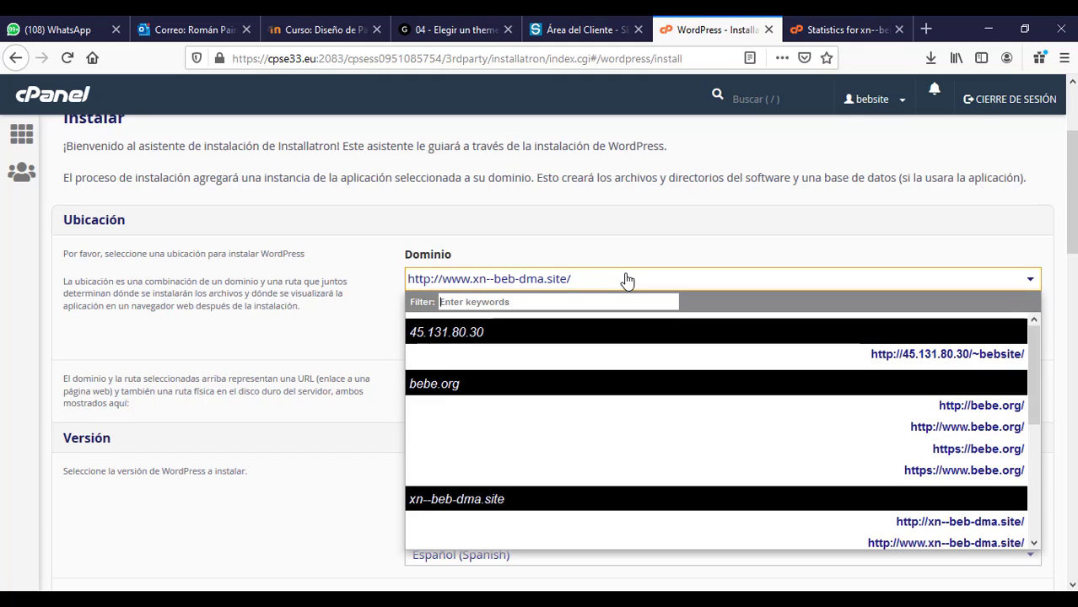
left_click(626, 280)
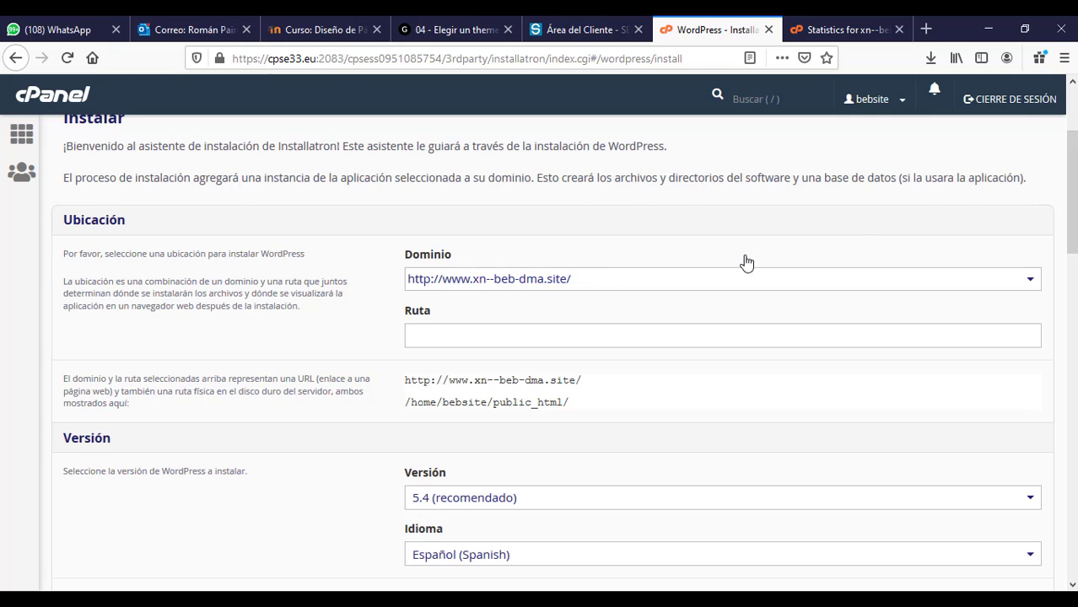
Step: Review the version and language choices, keeping WordPress 5.4 (recomendado) and Español (Spanish)
scroll(1069, 210, "down", 3)
scroll(640, 265, "down", 2)
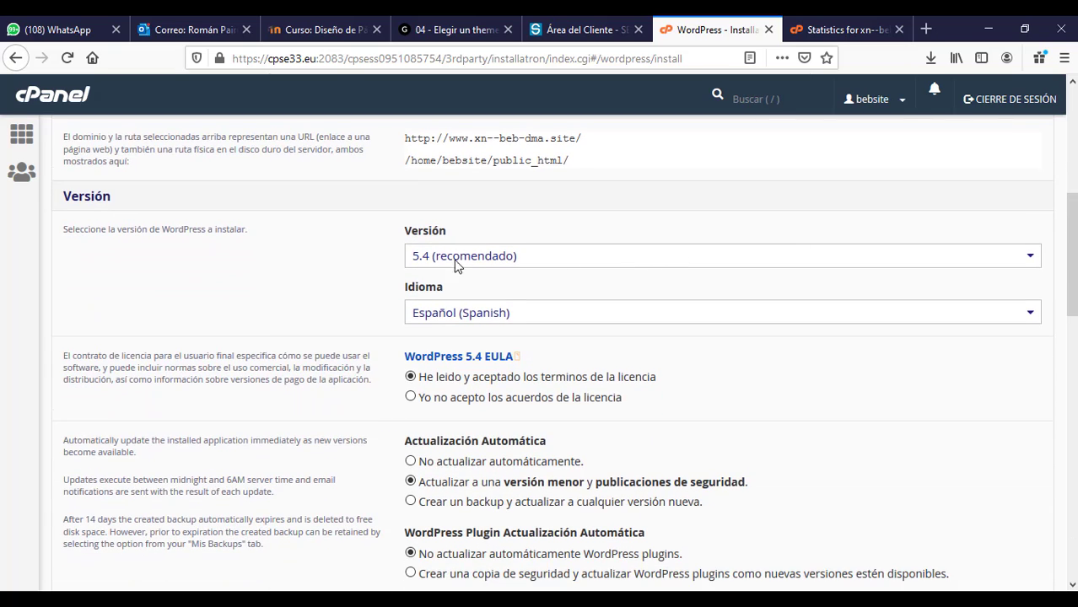
left_click(587, 264)
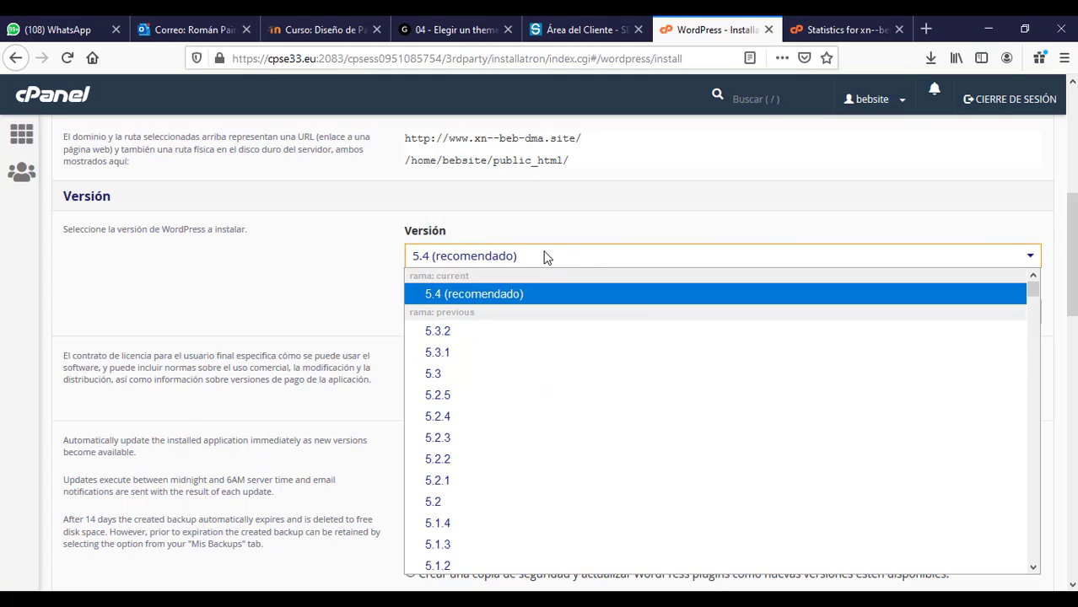
left_click(530, 294)
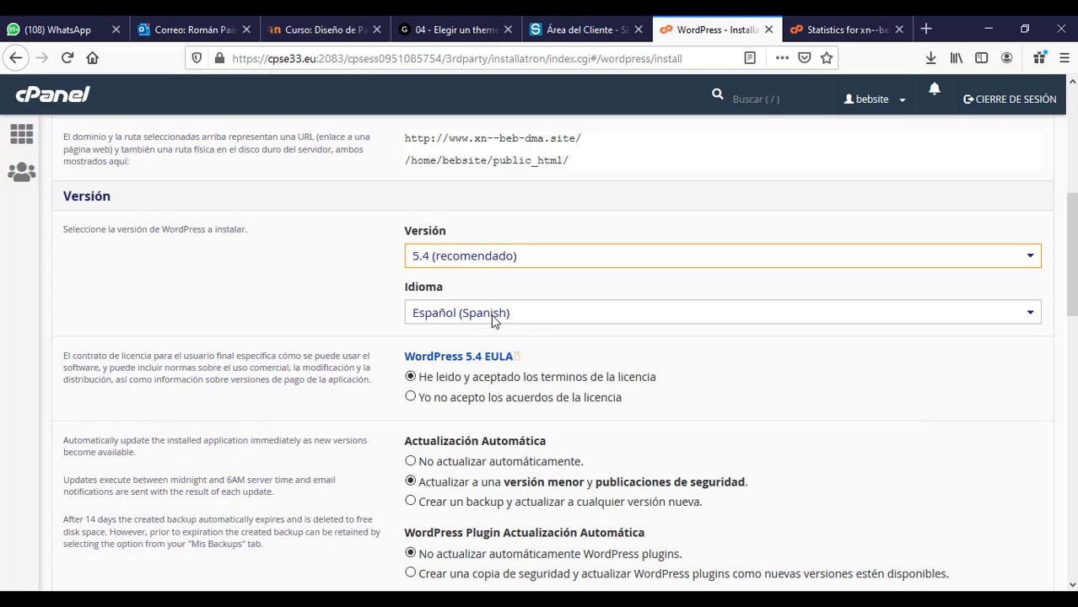
left_click(532, 315)
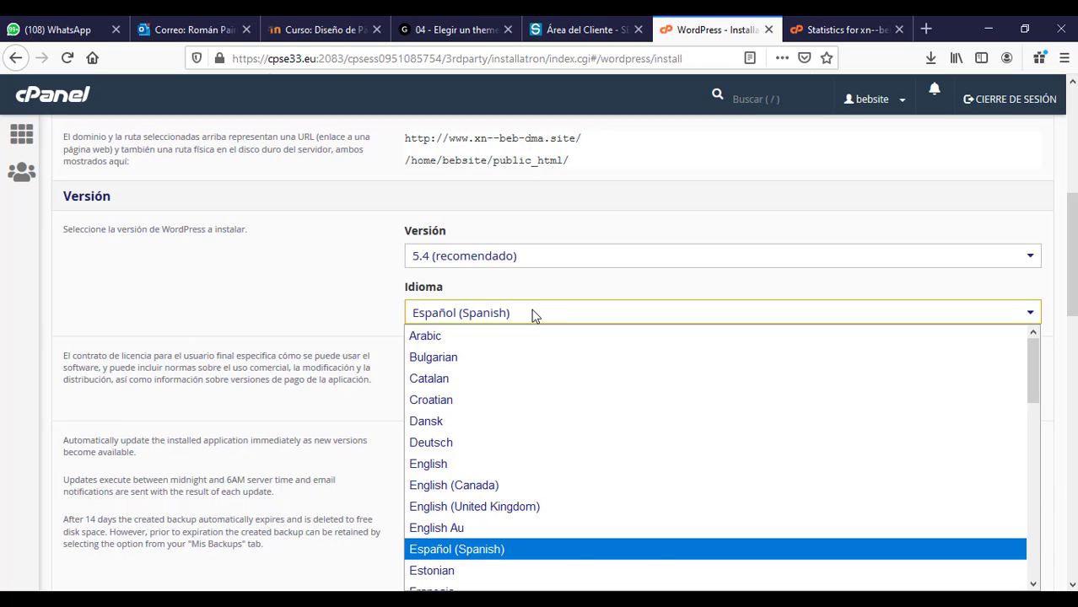
left_click(532, 316)
scroll(787, 349, "down", 3)
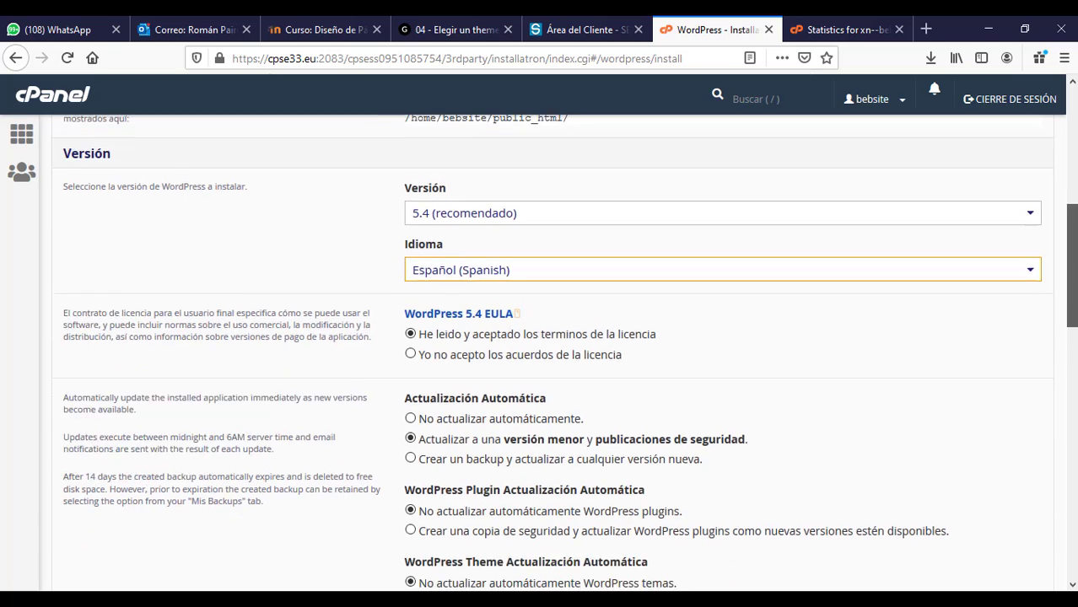
Step: Keep the WordPress 5.4 license terms accepted and review the automatic update and backup options, keeping their defaults
scroll(493, 207, "down", 4)
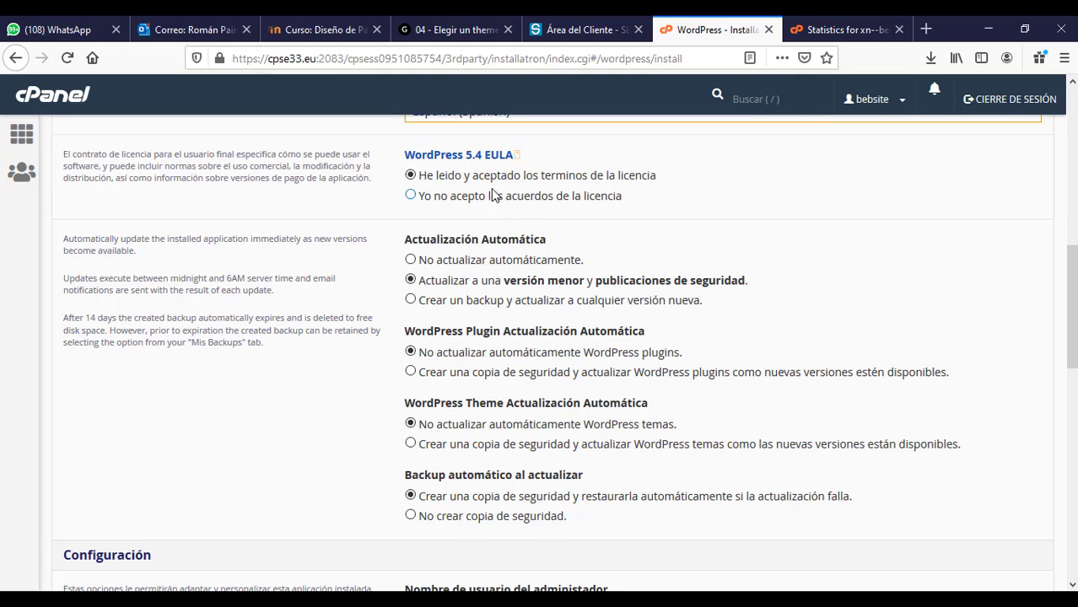
left_click(412, 196)
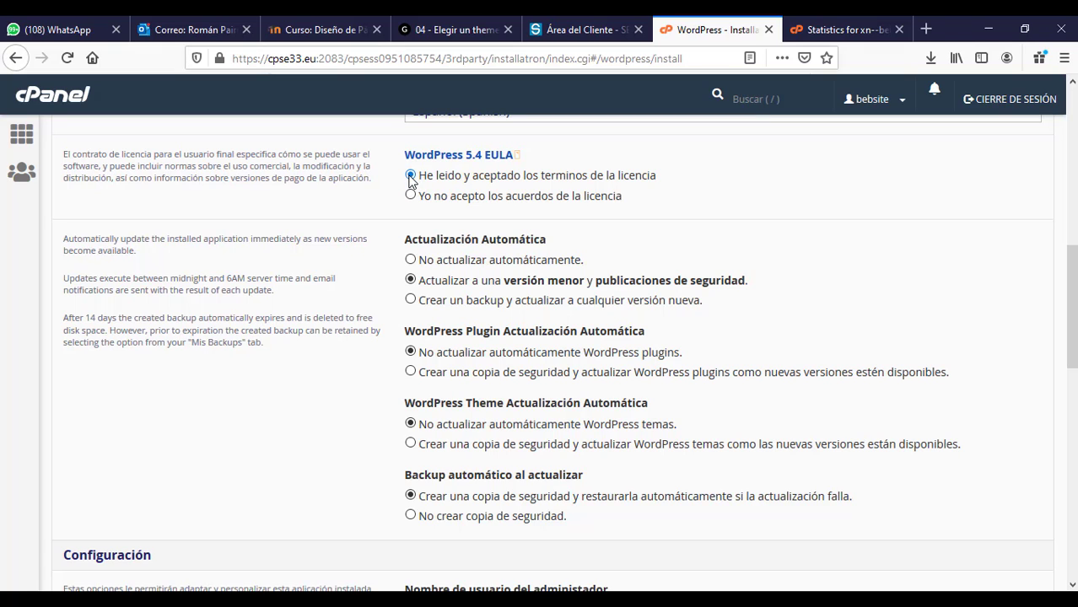
scroll(564, 354, "down", 4)
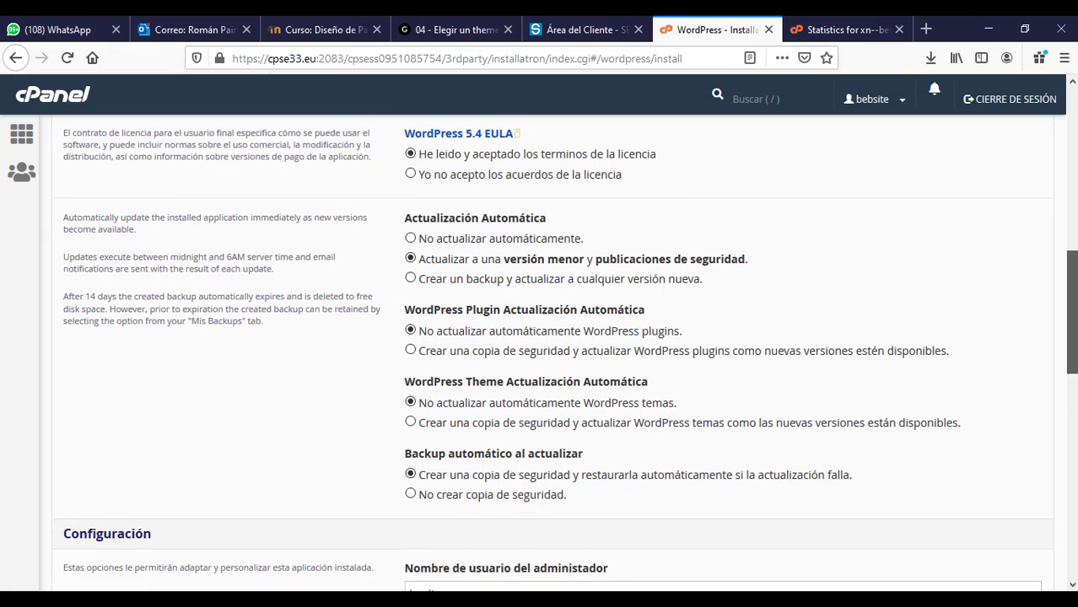
scroll(564, 354, "down", 5)
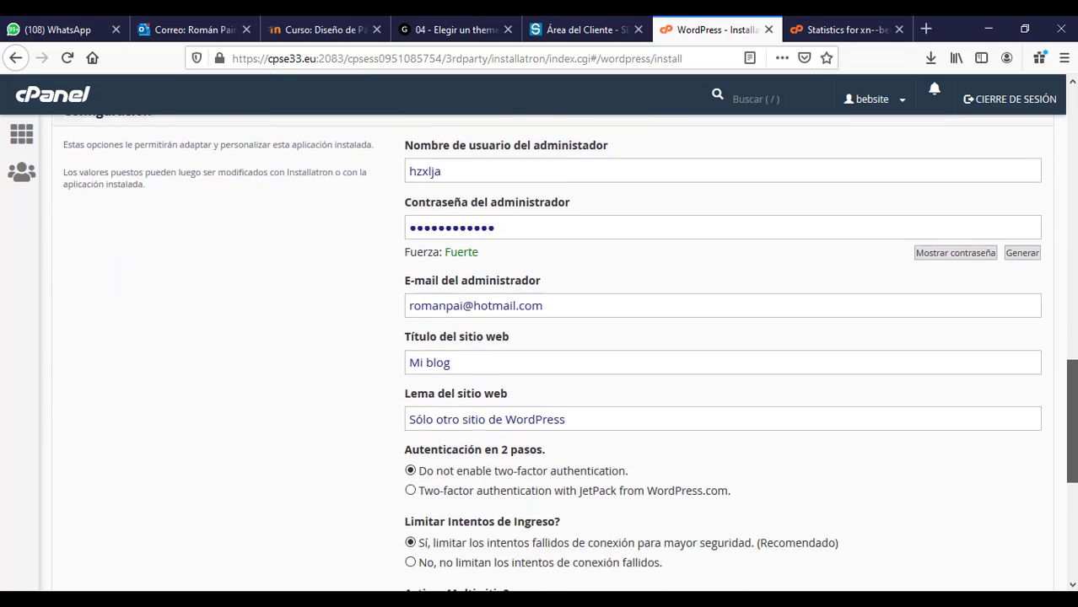
scroll(564, 353, "up", 2)
scroll(514, 228, "up", 3)
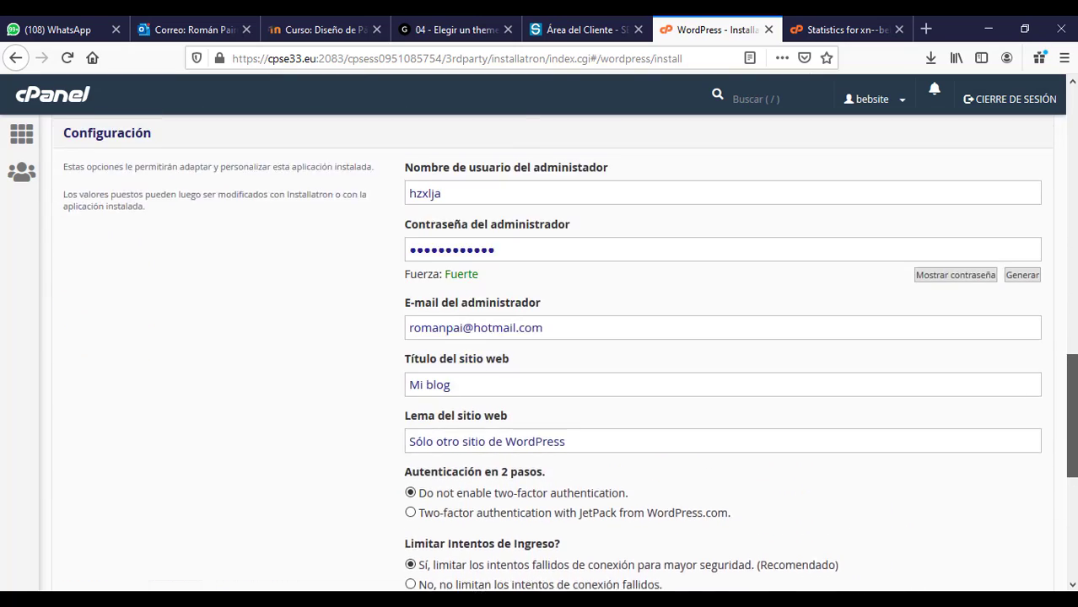
Step: Set the administrator username to bebe
left_click_drag(466, 267, 408, 265)
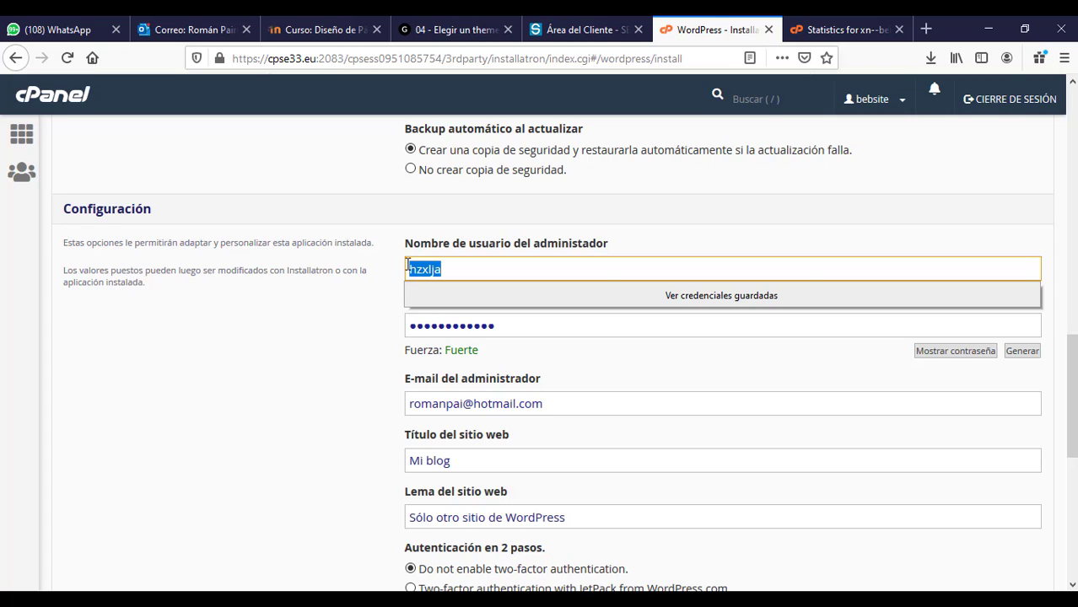
type("bebe")
left_click(552, 329)
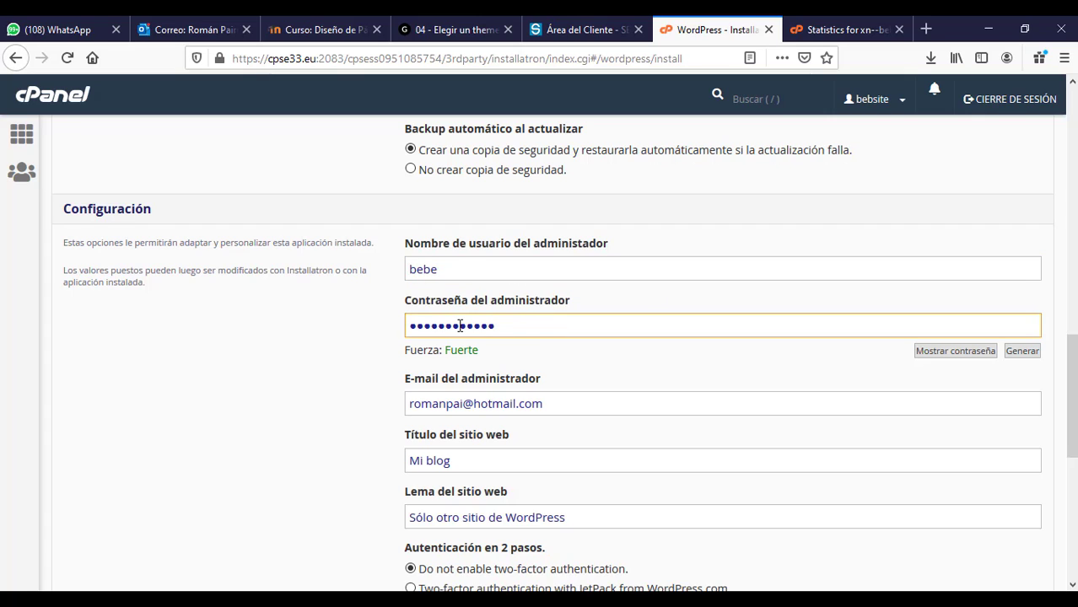
Step: Replace the administrator username with admin and dismiss the saved credentials suggestion
left_click(450, 271)
left_click_drag(450, 271, 406, 270)
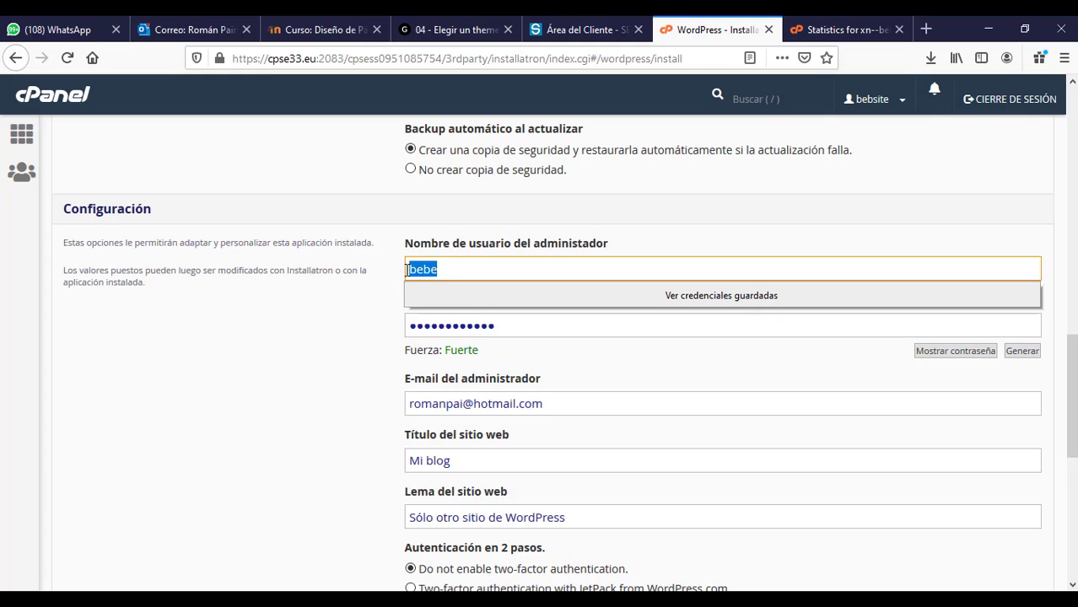
type("admin")
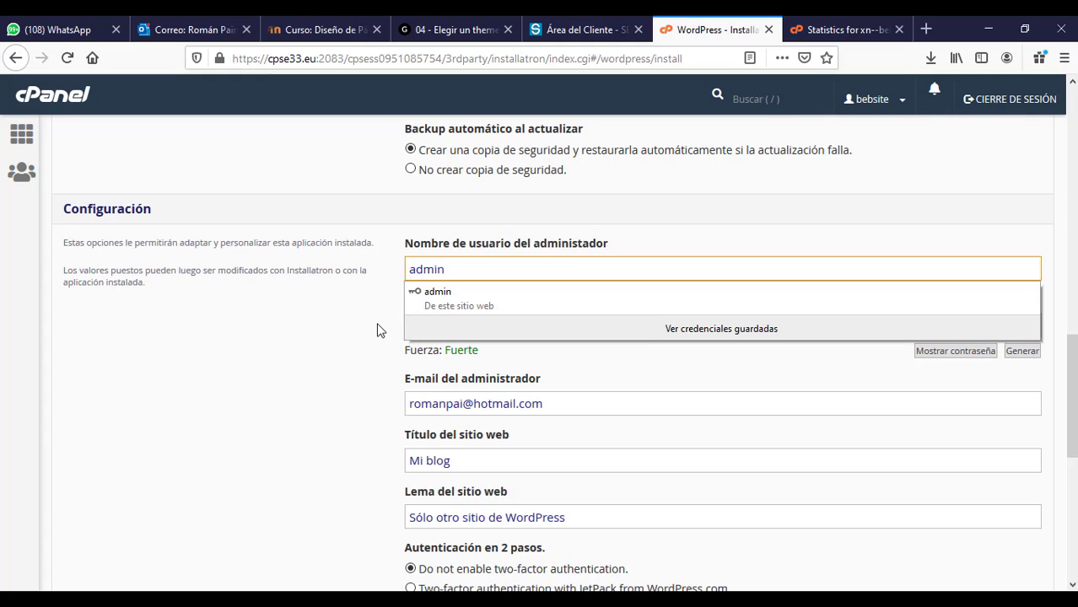
left_click(372, 330)
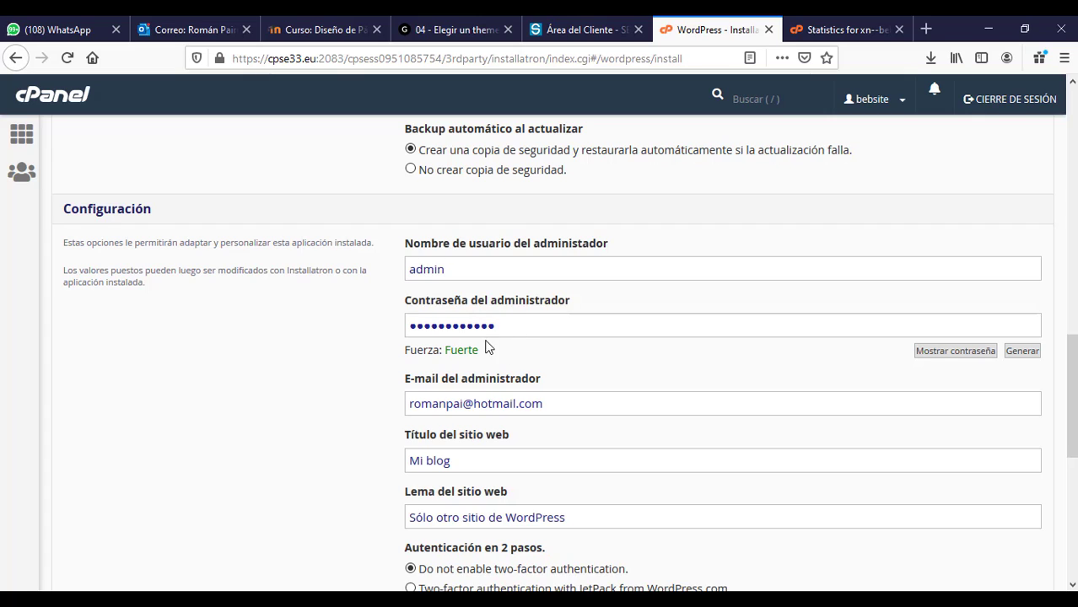
Step: Reveal the generated administrator password, hide it again, and replace it with a custom administrator password
left_click(965, 357)
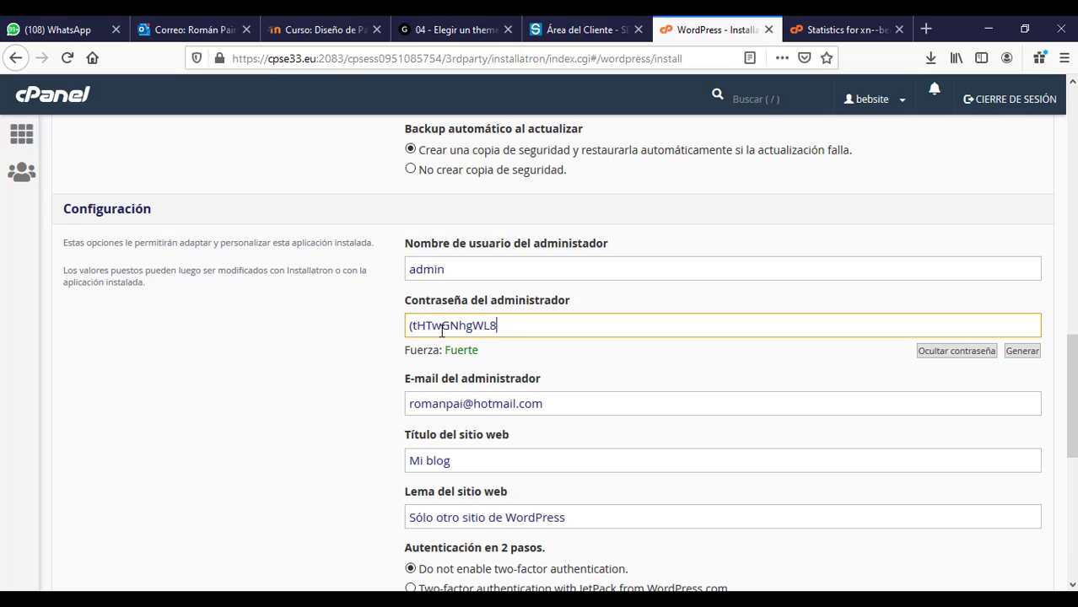
left_click_drag(499, 325, 449, 326)
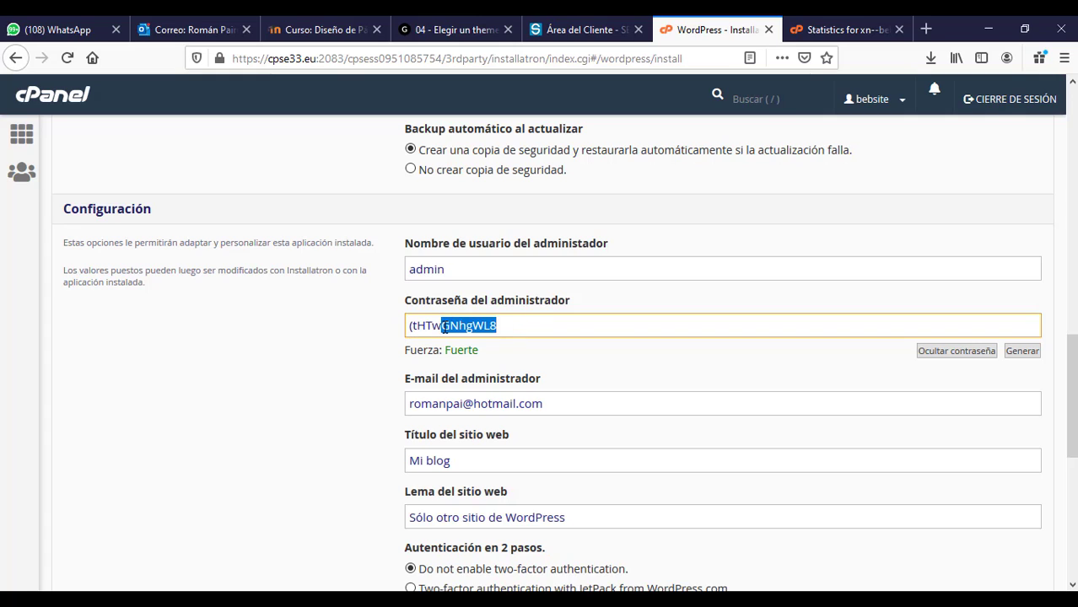
left_click(551, 324)
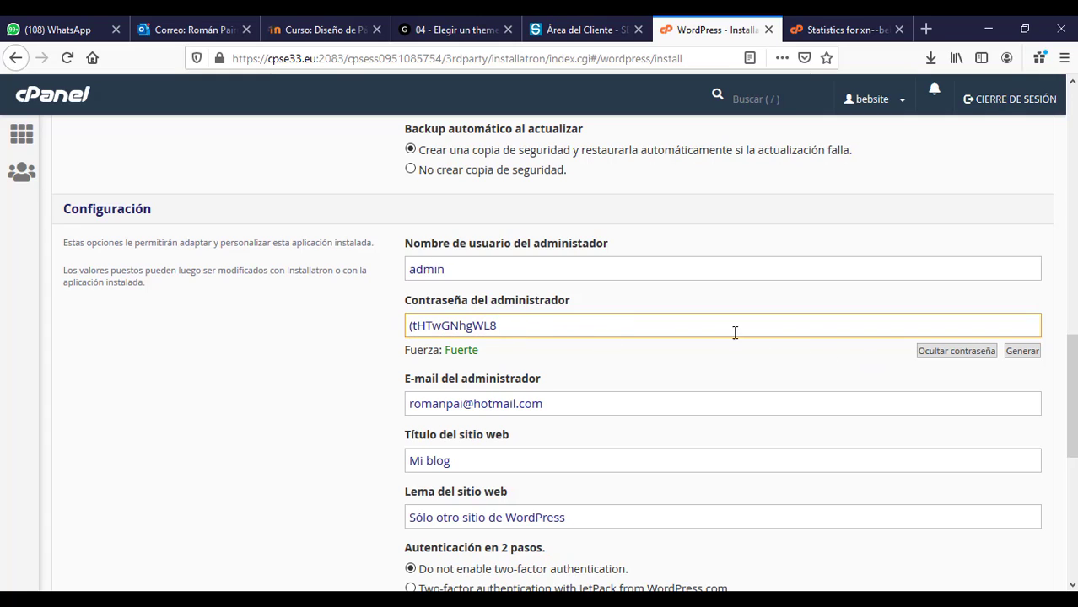
left_click(945, 358)
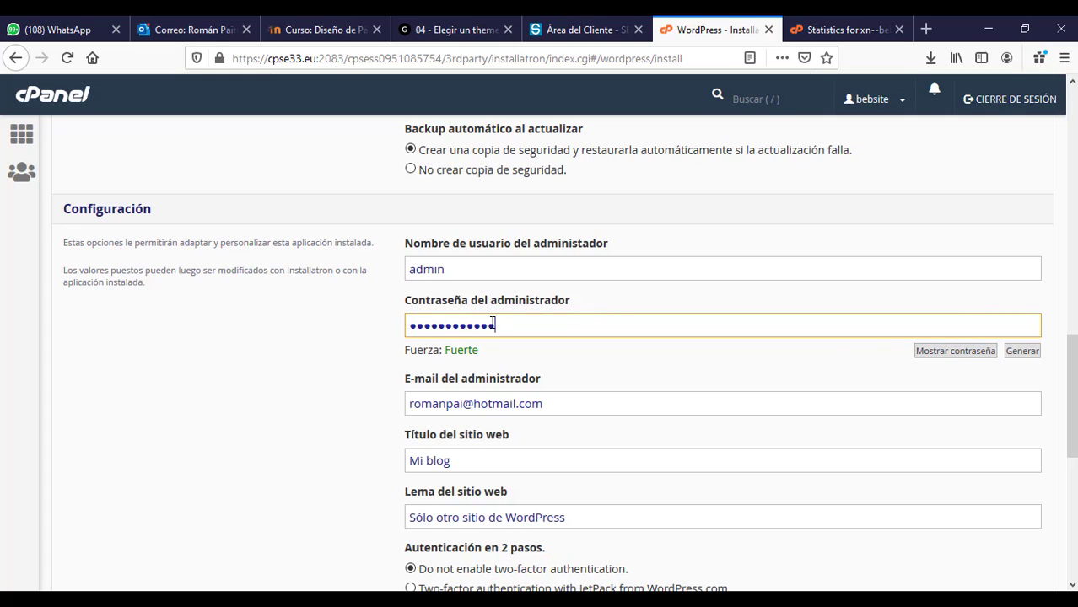
left_click_drag(493, 324, 399, 329)
type("••••••••••••")
Step: Keep the site title Mi blog and the default login, multisite and advanced settings, and start the WordPress installation
scroll(578, 336, "down", 2)
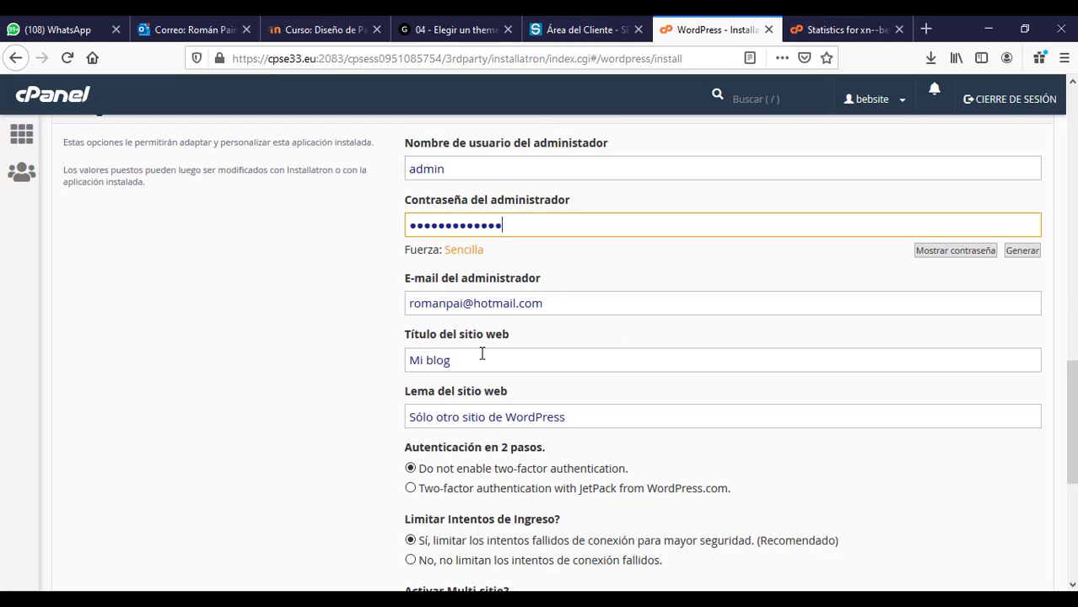
triple_click(428, 358)
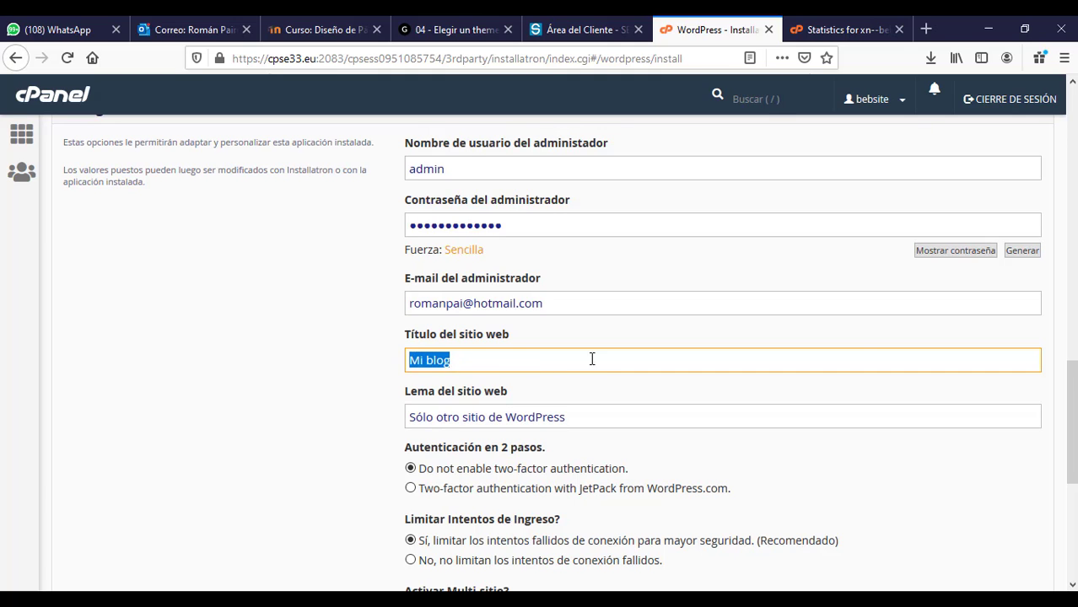
scroll(716, 287, "down", 4)
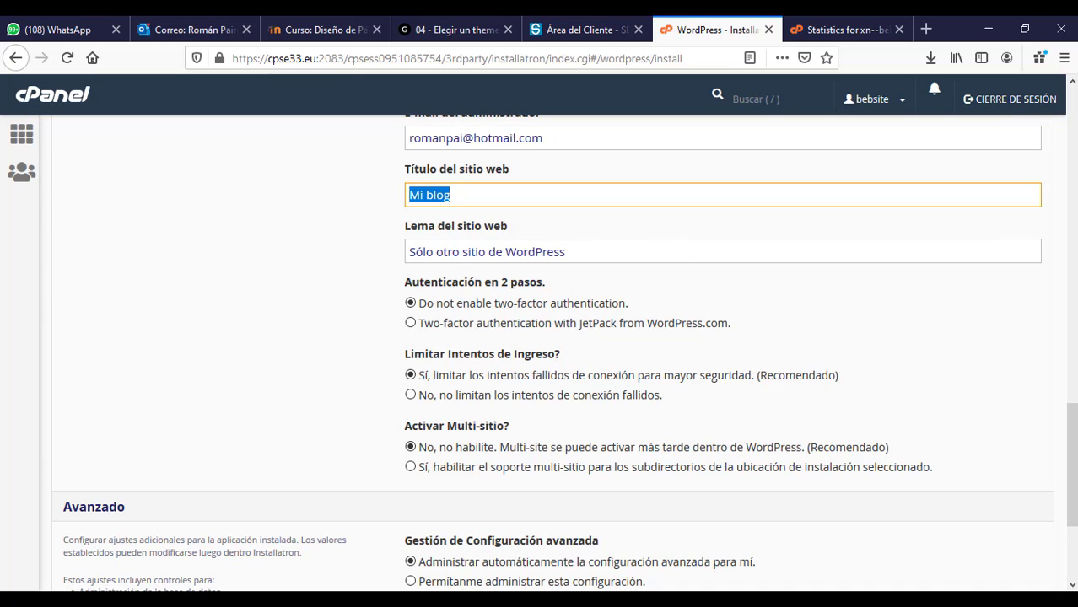
scroll(564, 354, "down", 5)
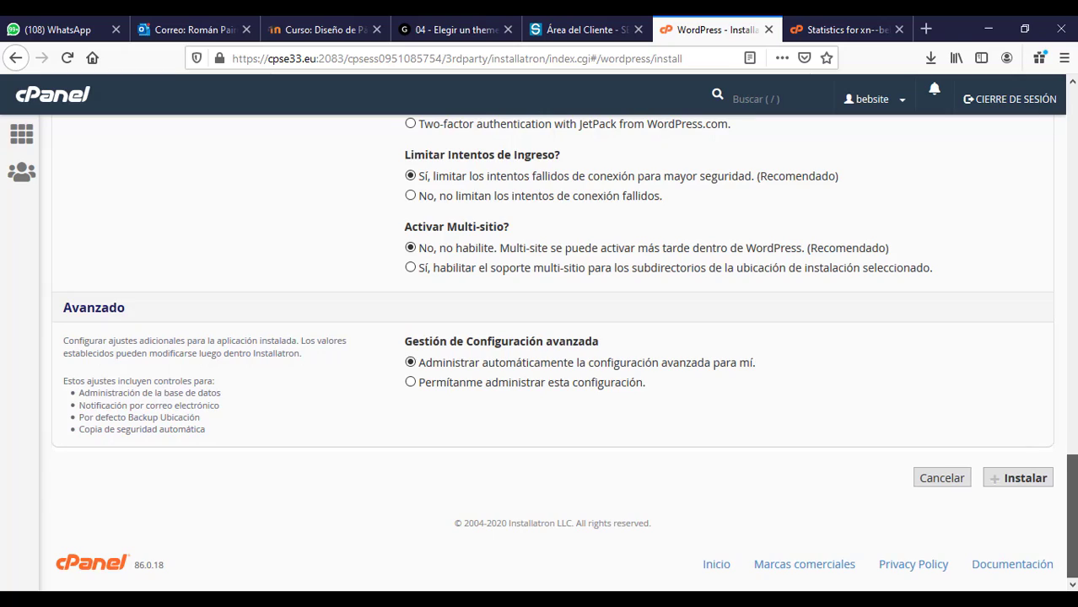
left_click_drag(1071, 514, 1069, 347)
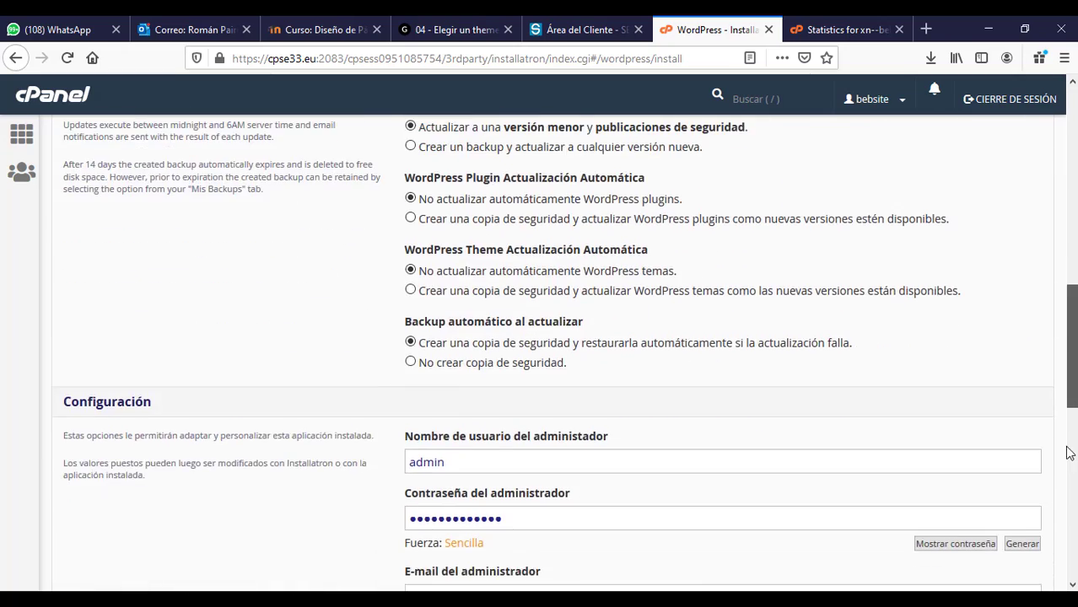
scroll(1069, 453, "down", 10)
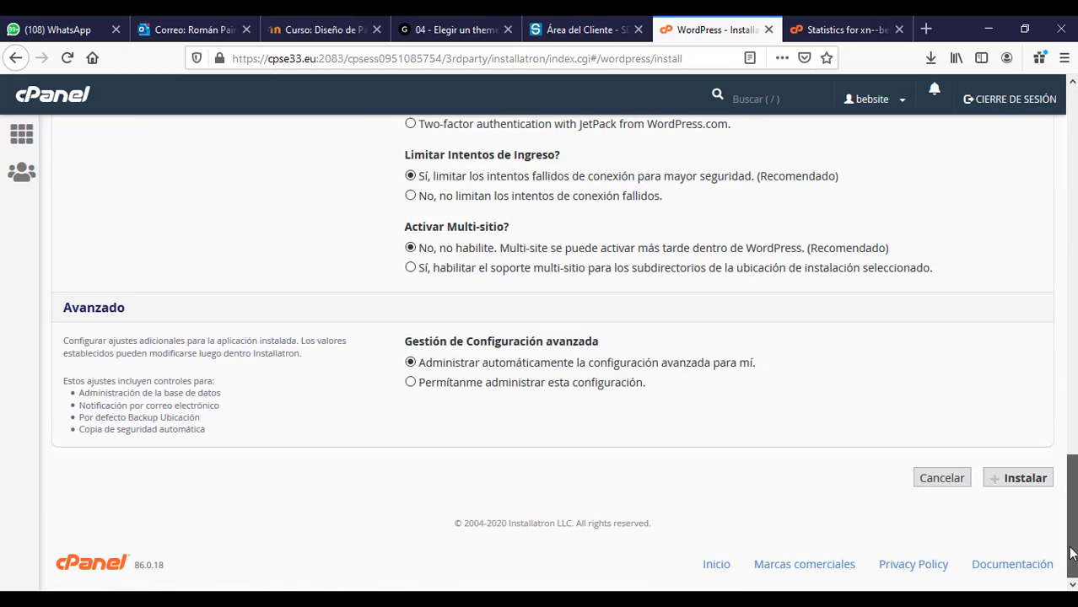
left_click(1024, 478)
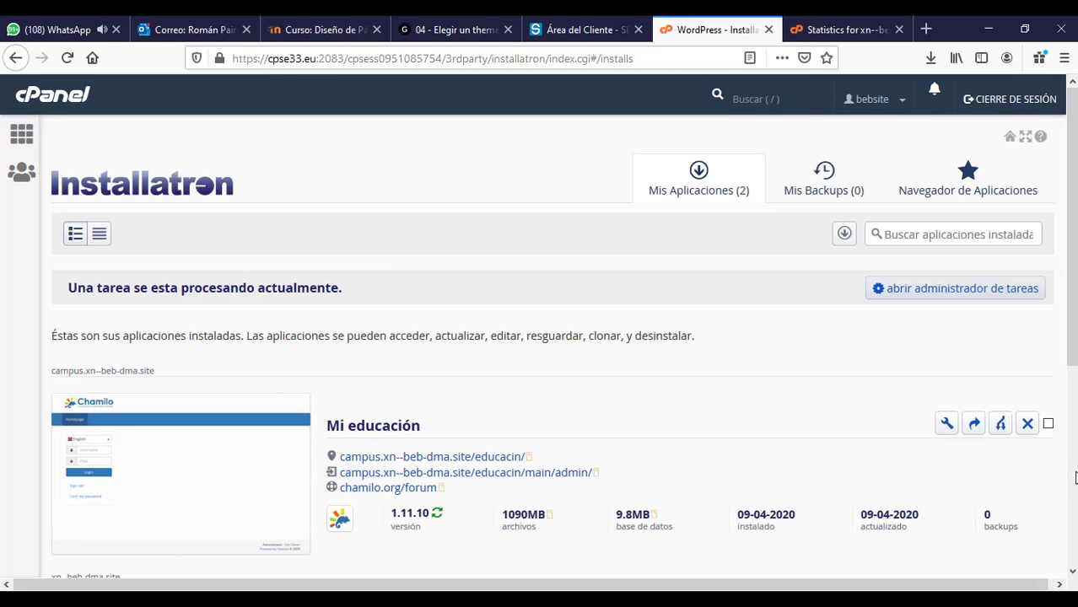
scroll(914, 429, "down", 3)
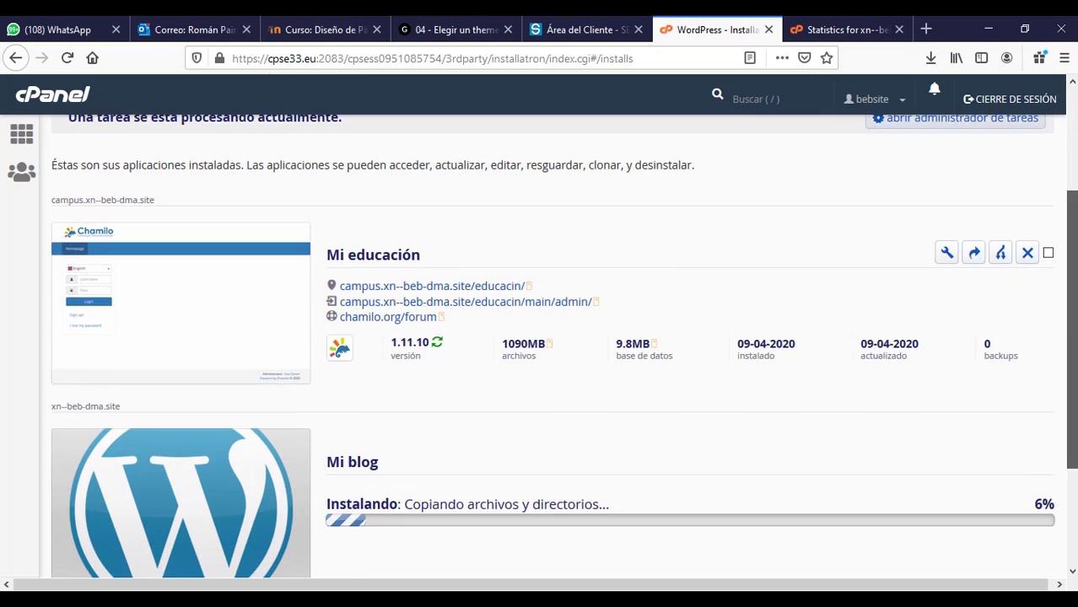
scroll(451, 385, "down", 2)
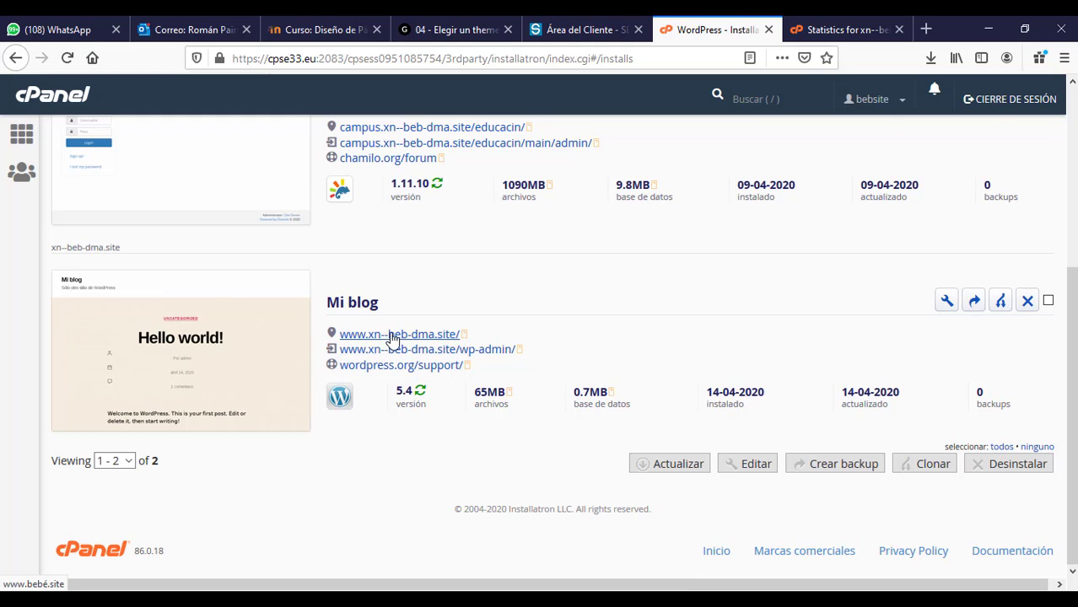
right_click(447, 341)
left_click(479, 347)
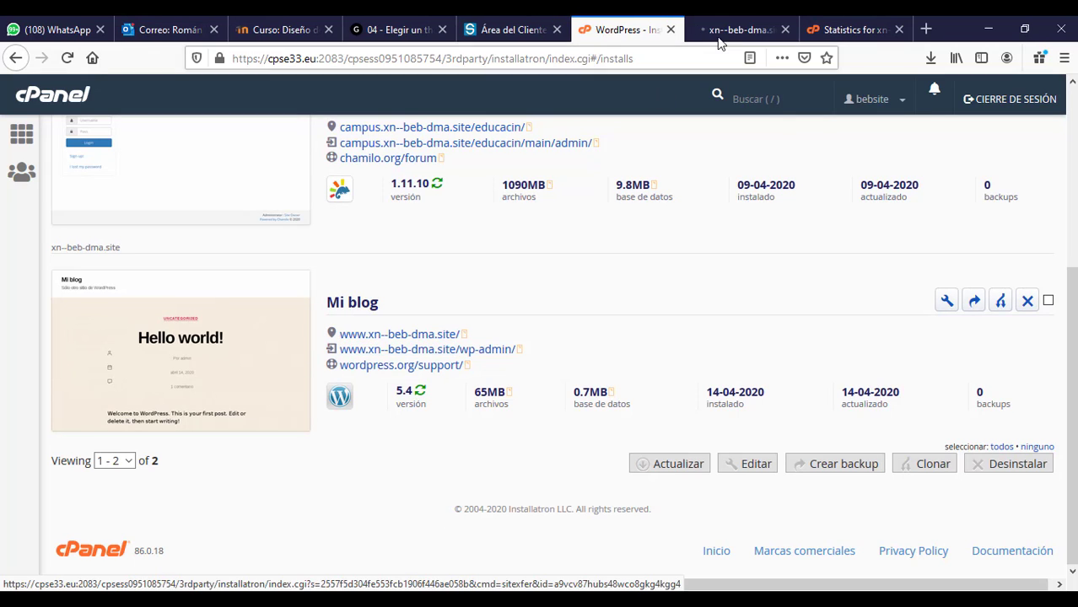
left_click(736, 32)
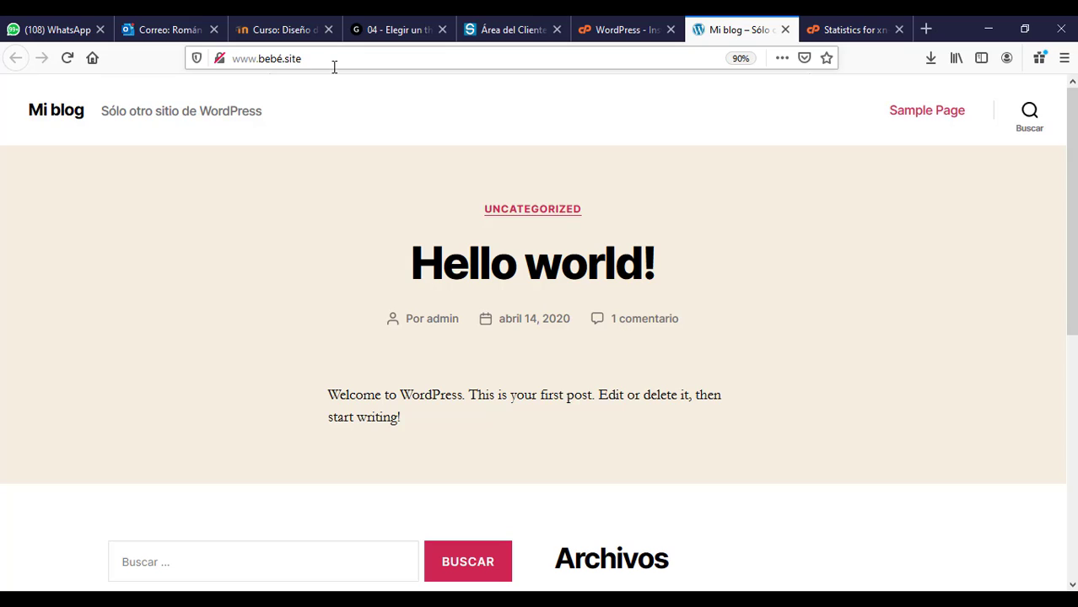
Step: Compare the new site's web address with the public and wp-admin links listed for Mi blog in Installatron
left_click(630, 27)
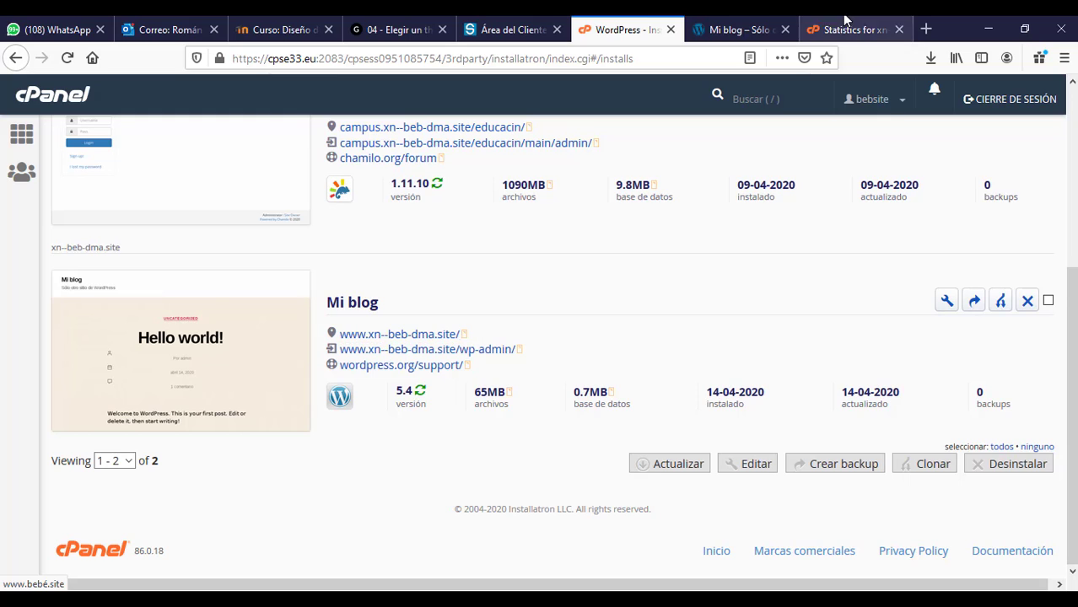
left_click(731, 32)
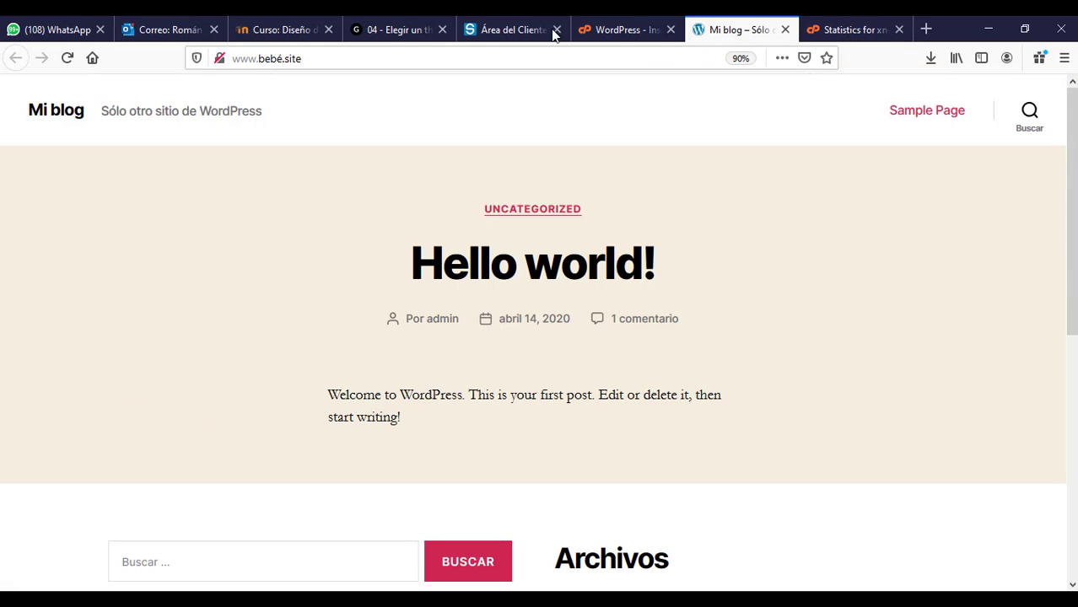
left_click(330, 63)
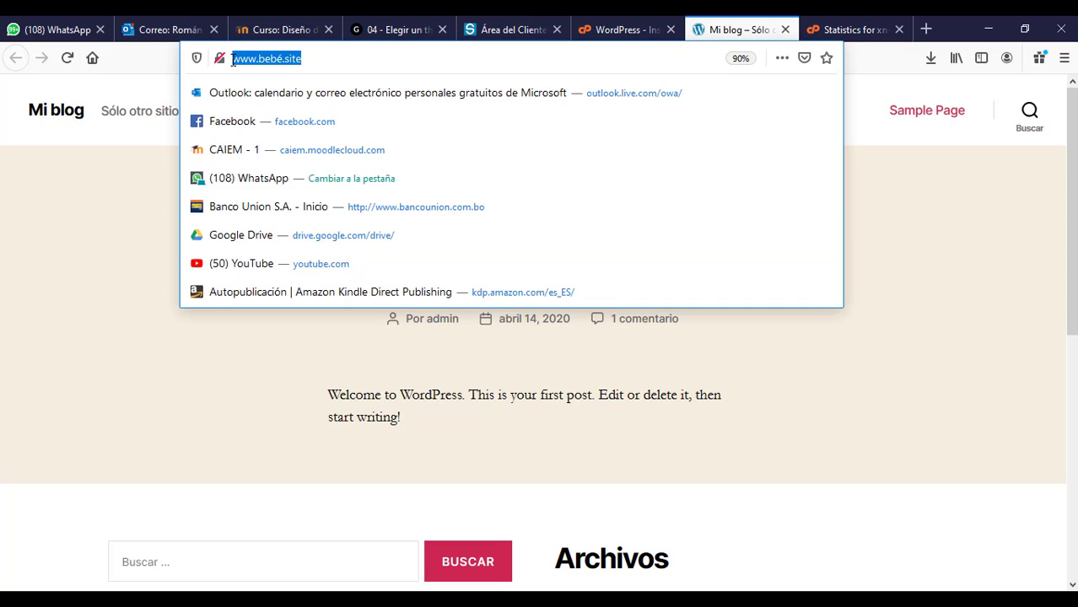
left_click(978, 221)
left_click(623, 32)
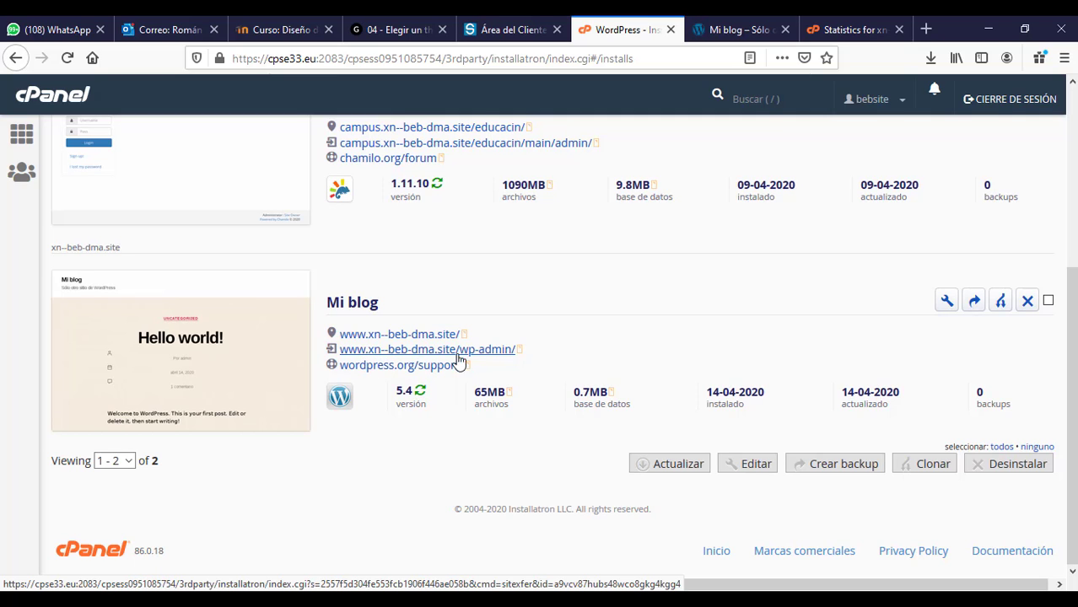
Step: Examine the new blog's front page, including the sample post, search, recent entries, archives, categories and Meta sections
left_click(732, 28)
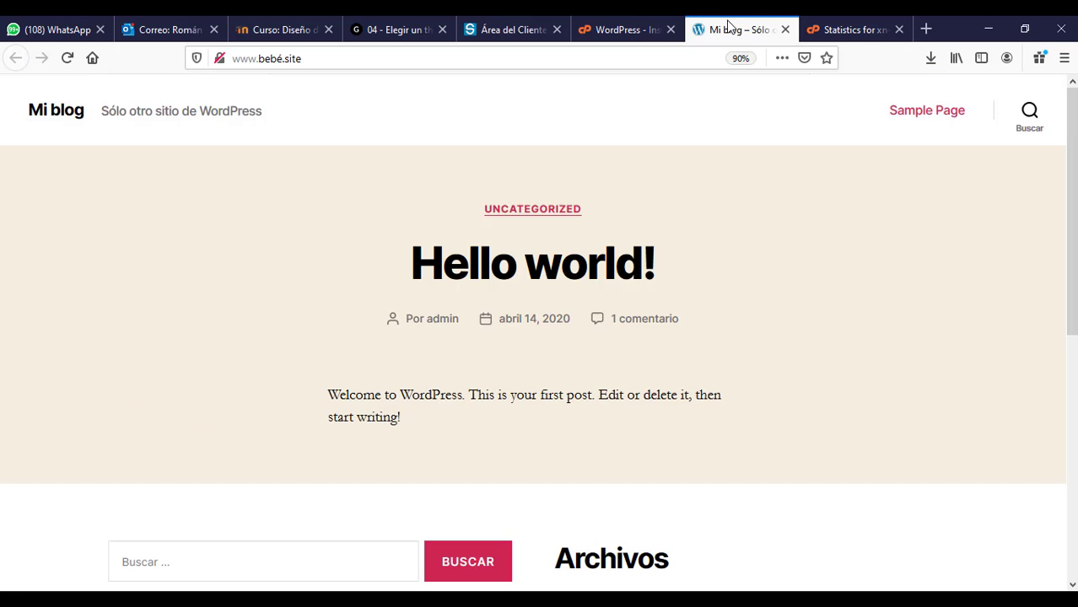
left_click(1072, 444)
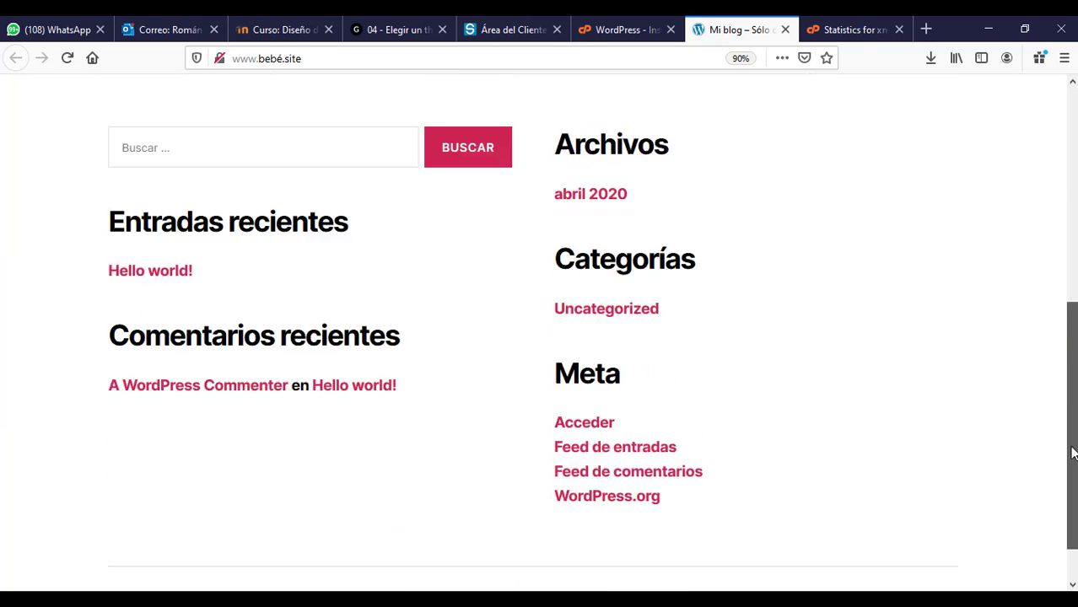
scroll(1073, 444, "up", 10)
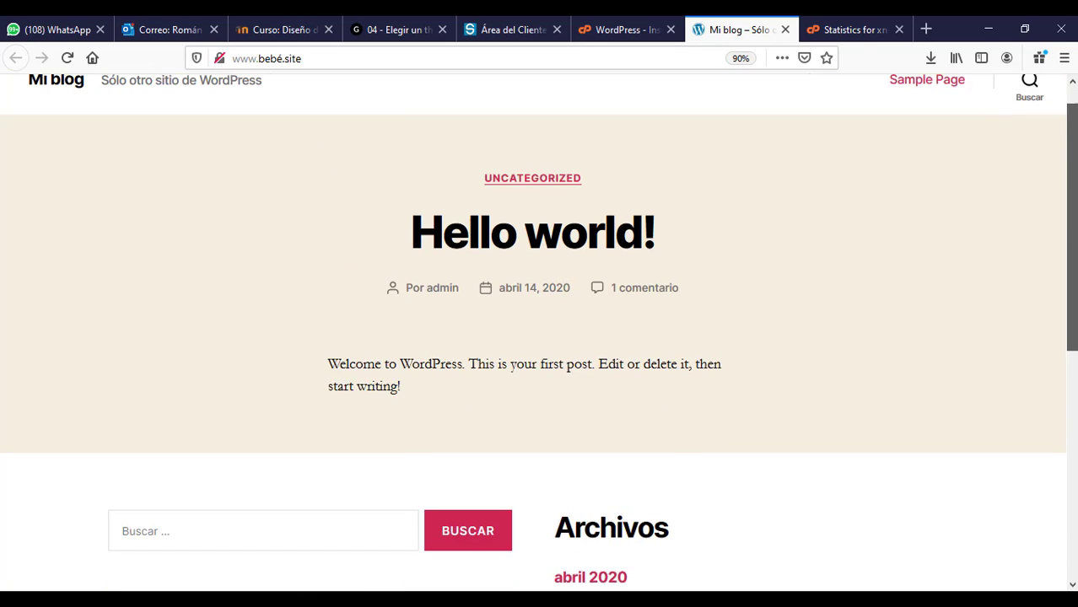
scroll(1073, 444, "down", 10)
scroll(1072, 443, "up", 10)
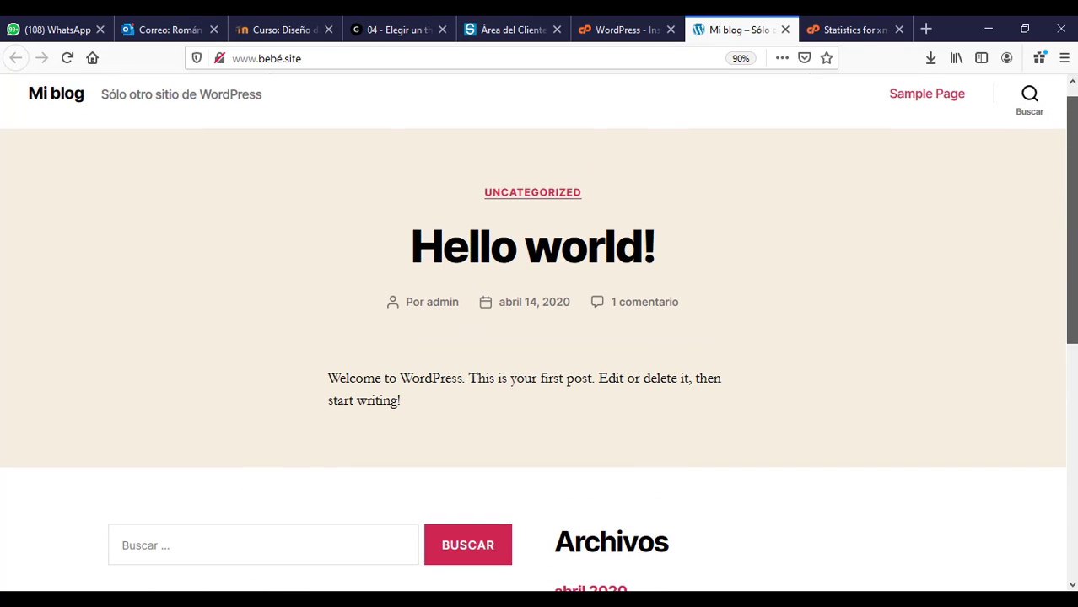
left_click(624, 30)
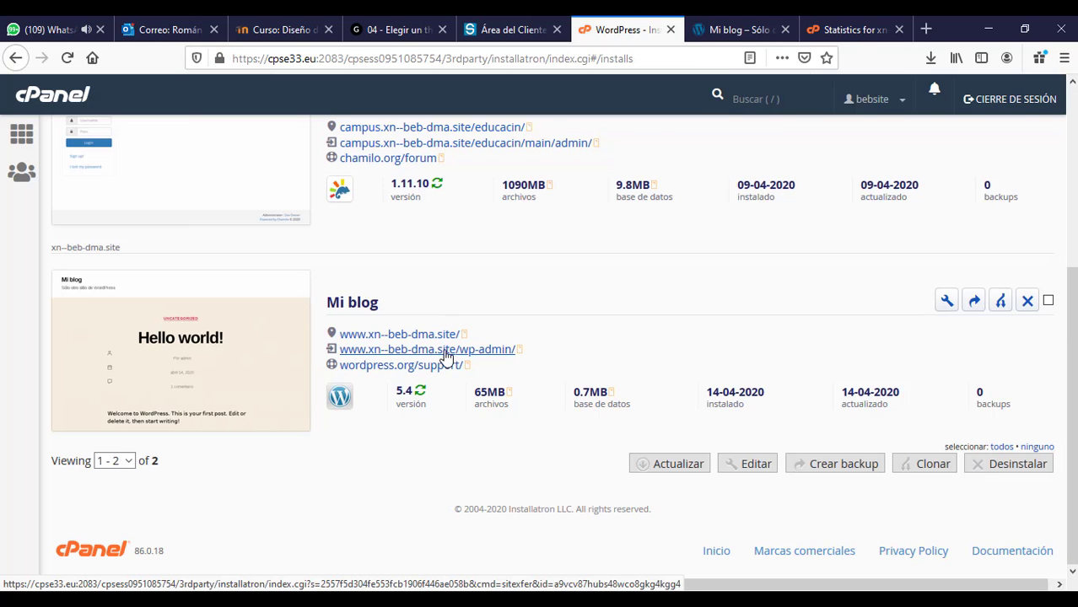
right_click(489, 353)
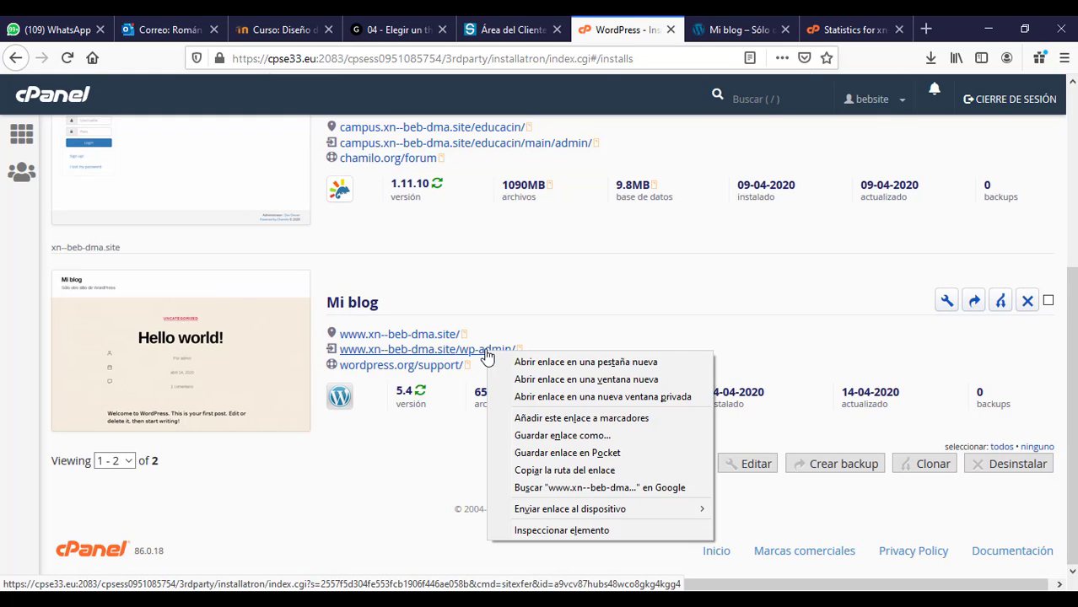
left_click(528, 368)
left_click(650, 32)
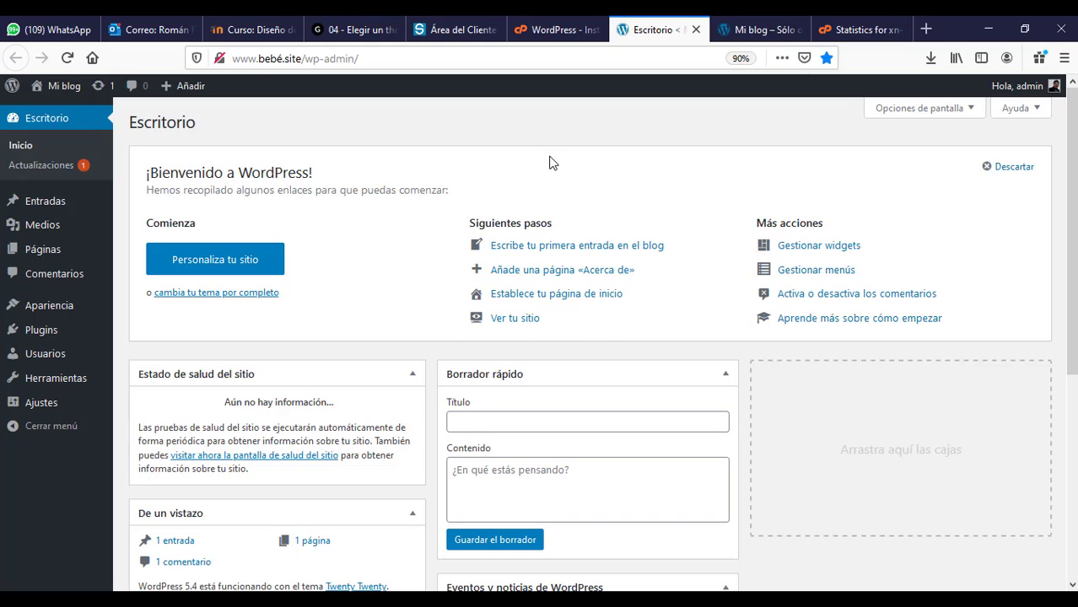
Step: Examine the WordPress dashboard's welcome, site health, quick draft, activity and news sections, and compare the administration area with the blog's public page
left_click(562, 31)
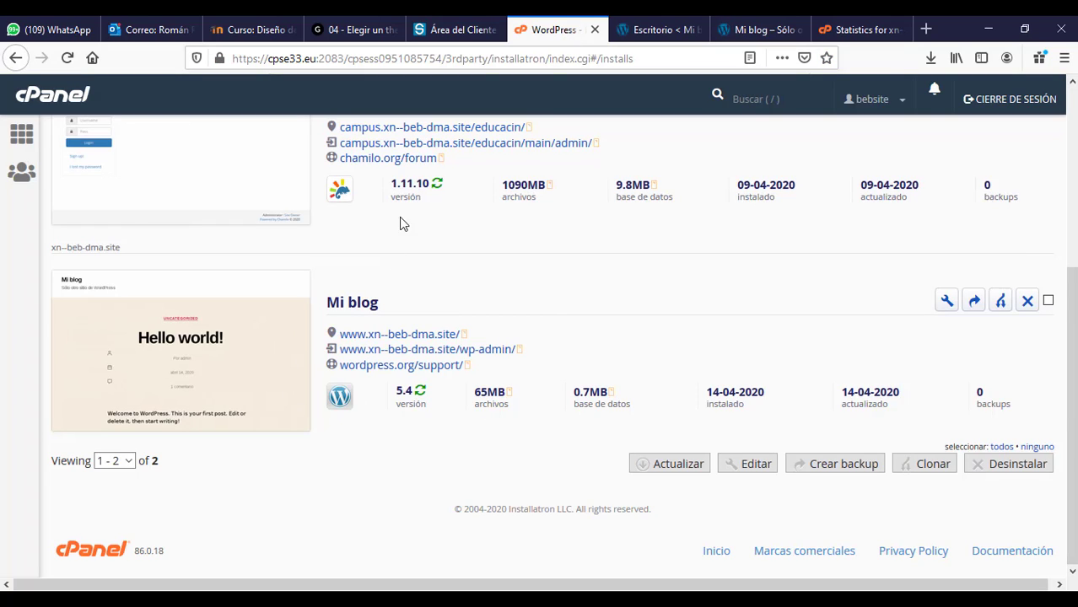
left_click(666, 31)
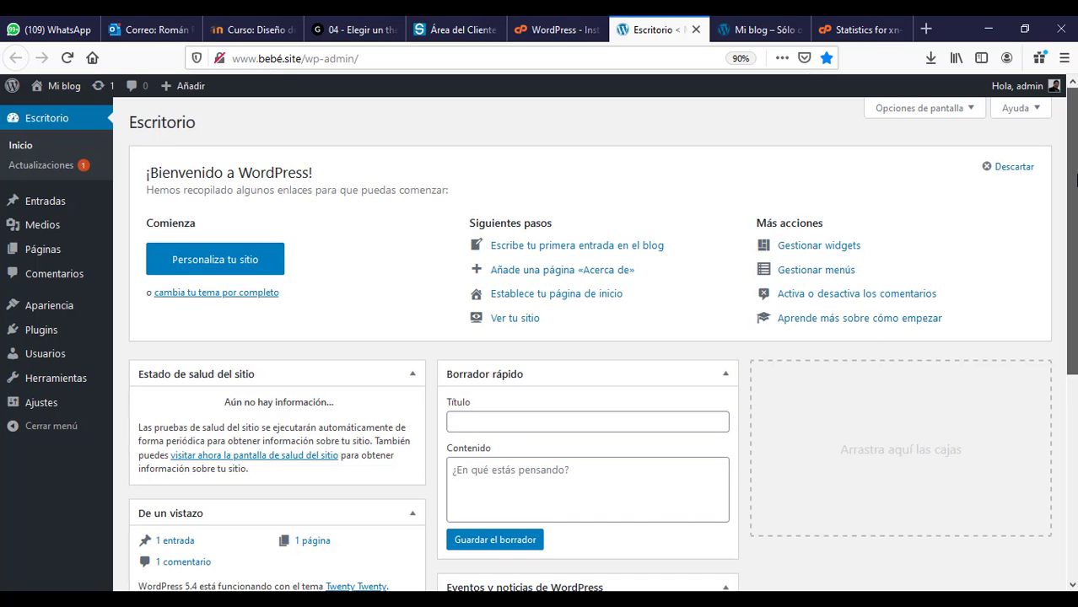
scroll(902, 346, "down", 2)
scroll(590, 337, "down", 5)
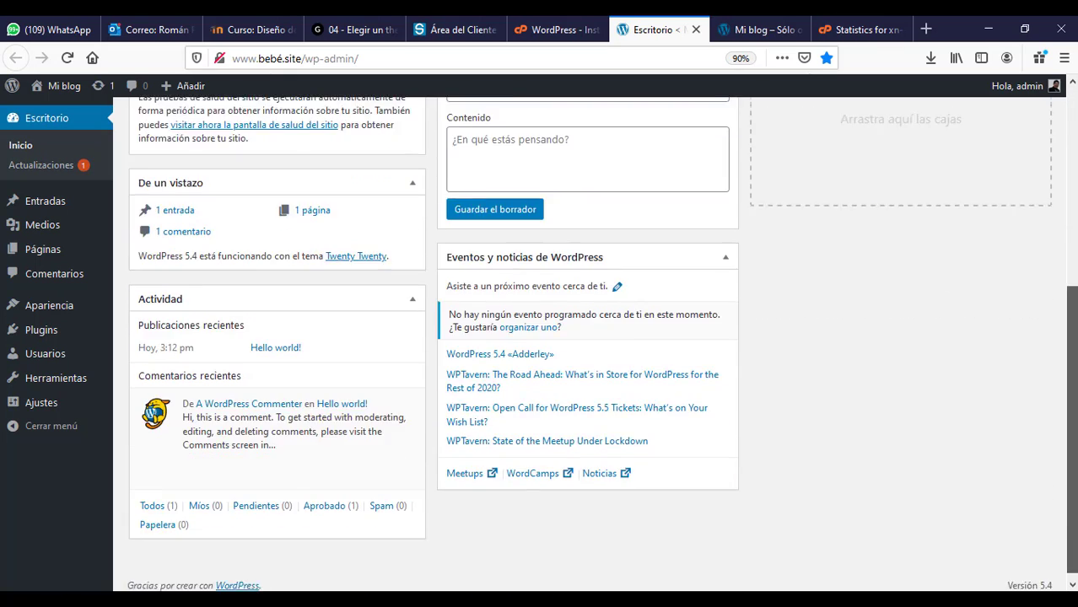
scroll(135, 192, "up", 5)
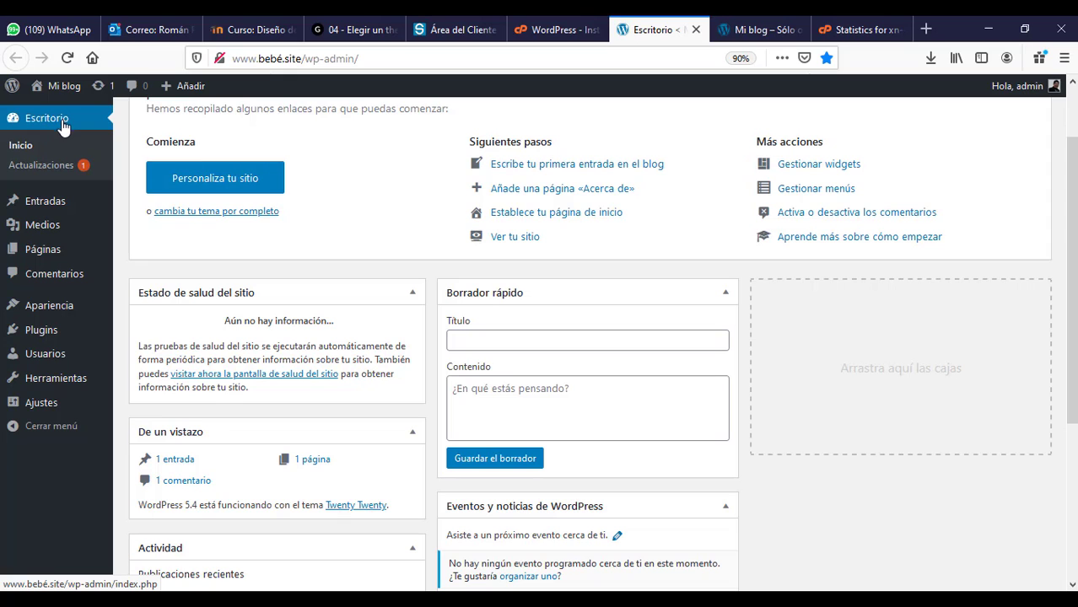
scroll(1071, 337, "down", 3)
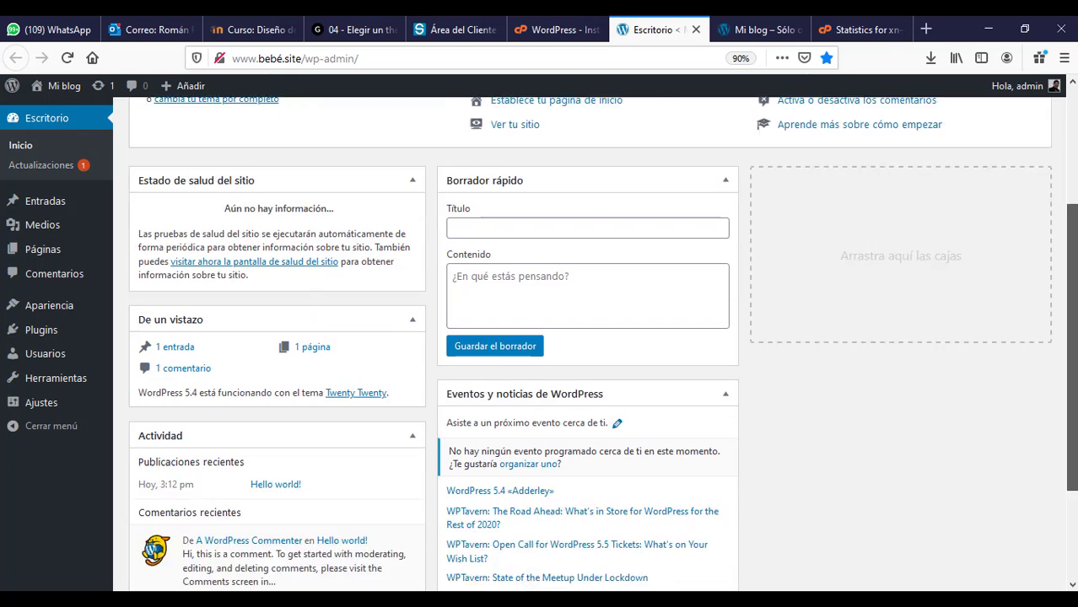
scroll(591, 337, "down", 3)
left_click_drag(1075, 425, 1075, 150)
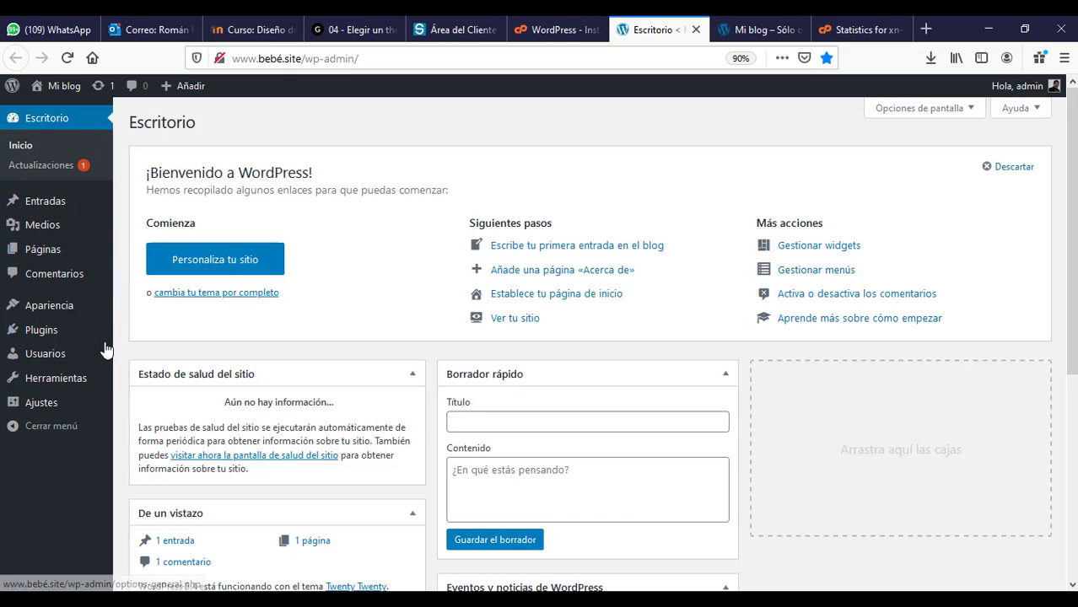
left_click(746, 30)
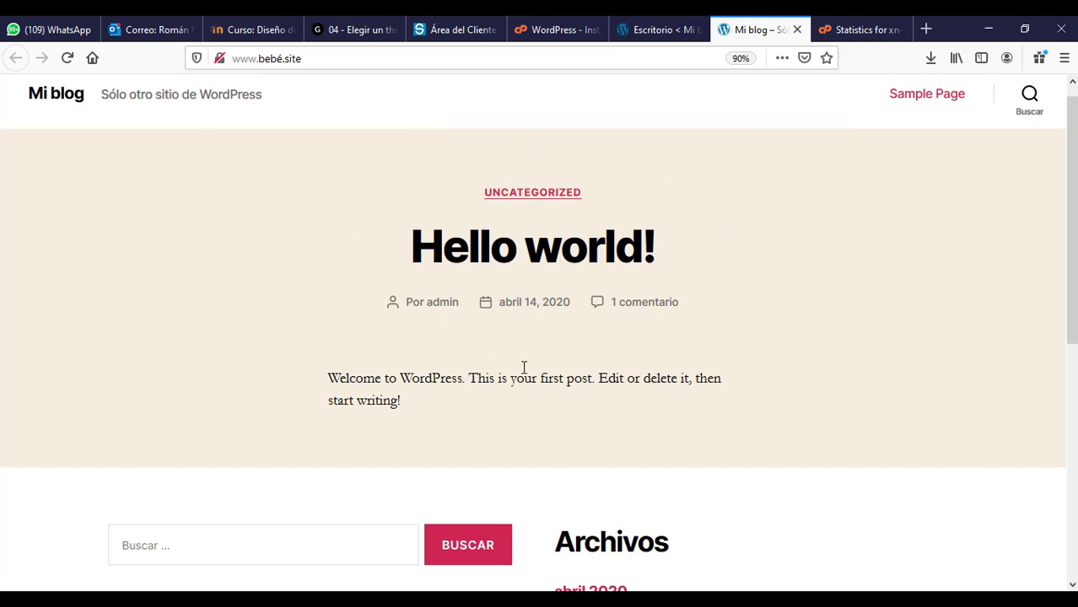
mouse_move(1070, 211)
left_mouse_down()
mouse_move(1071, 441)
mouse_move(1071, 212)
left_mouse_up()
Step: Return to the WordPress administration area and open the site's installed themes
left_click(658, 29)
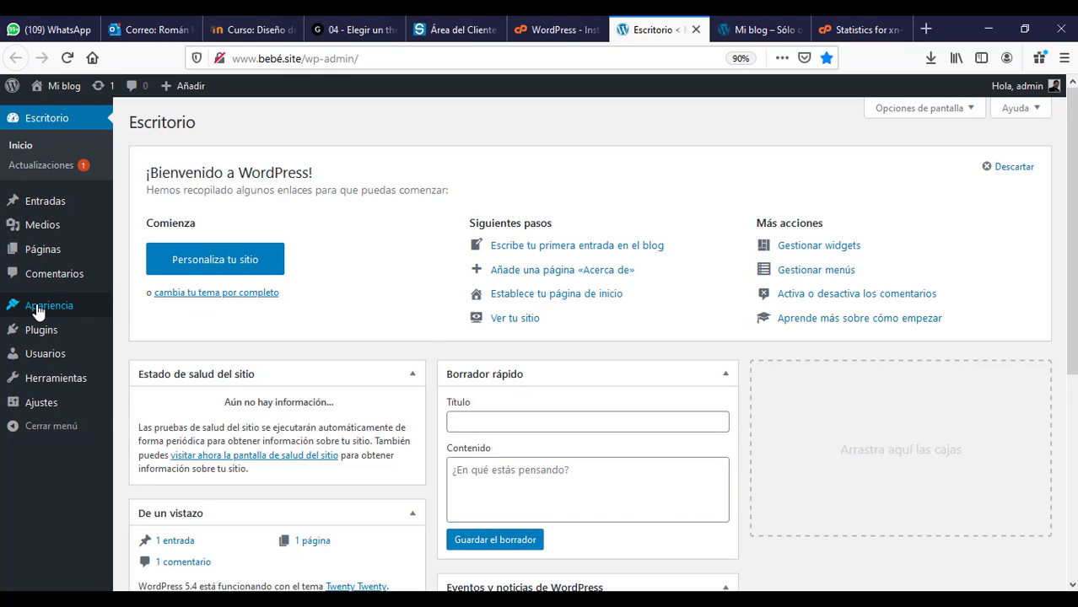
mouse_move(38, 312)
left_click(140, 308)
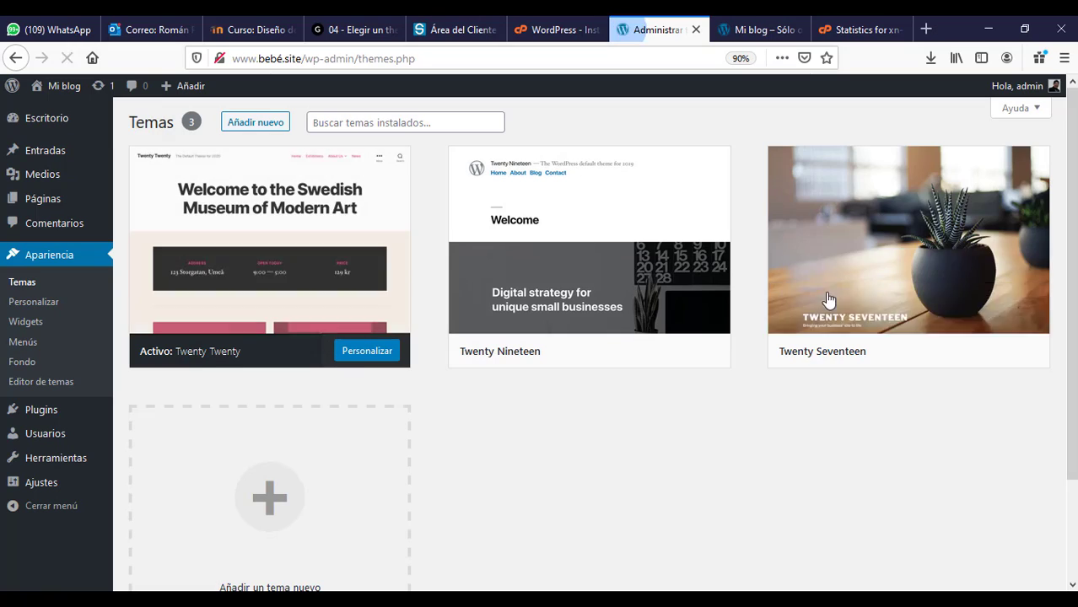
mouse_move(597, 289)
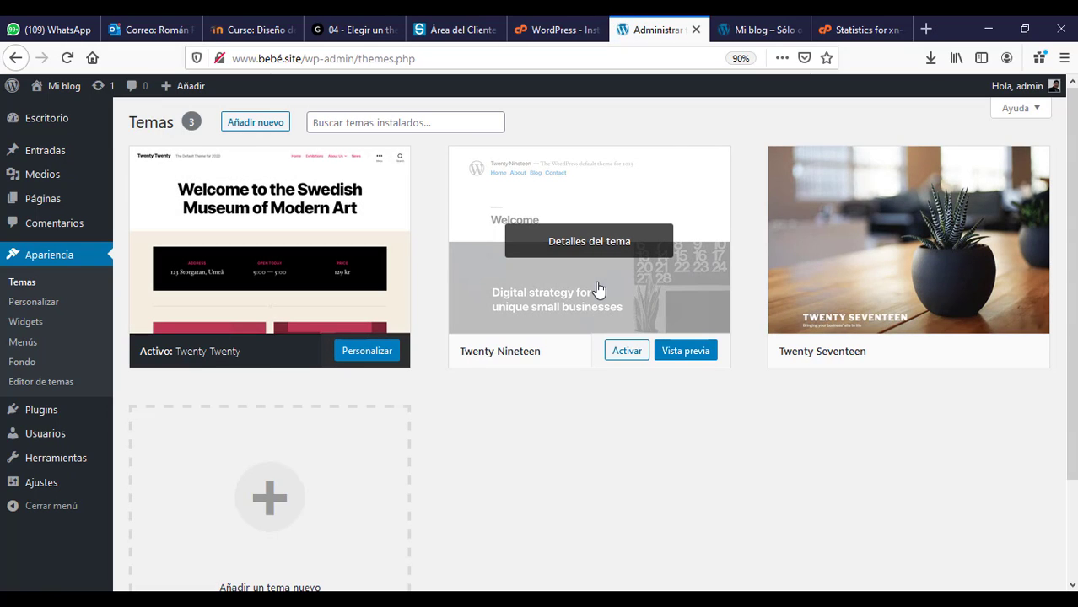